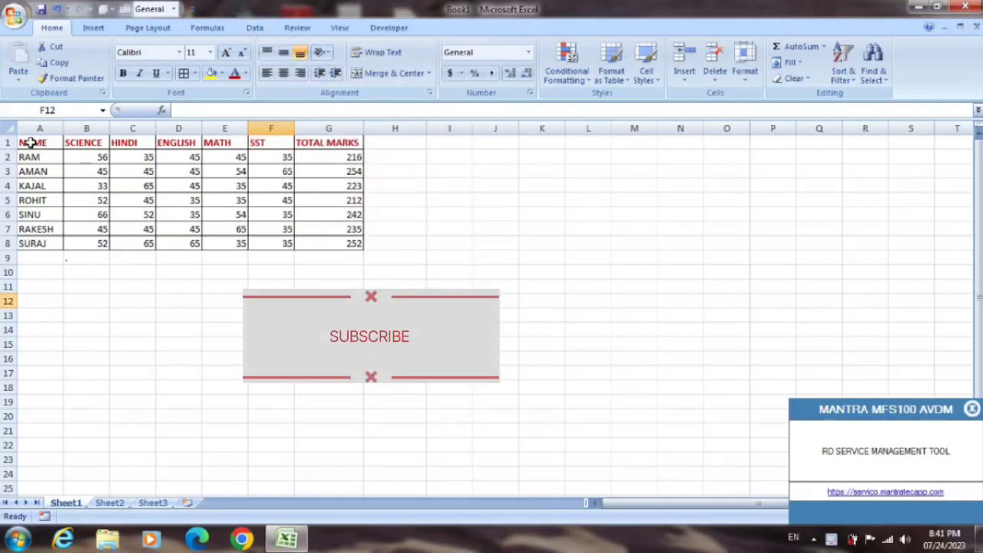
# - Copy the header row A1:G1 and paste it starting at cell I1
pyautogui.moveTo(27, 143); pyautogui.dragTo(336, 145)
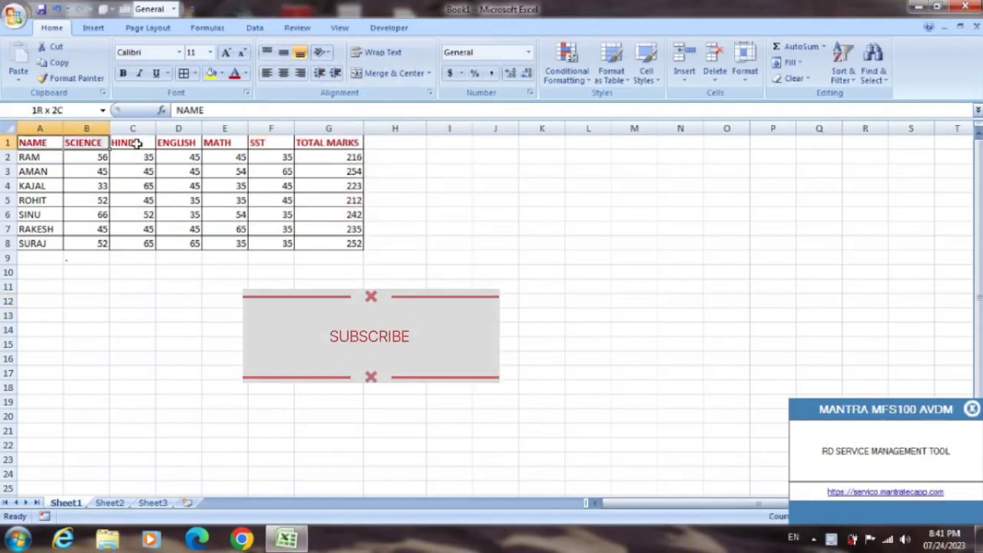
pyautogui.rightClick(339, 145)
pyautogui.click(370, 171)
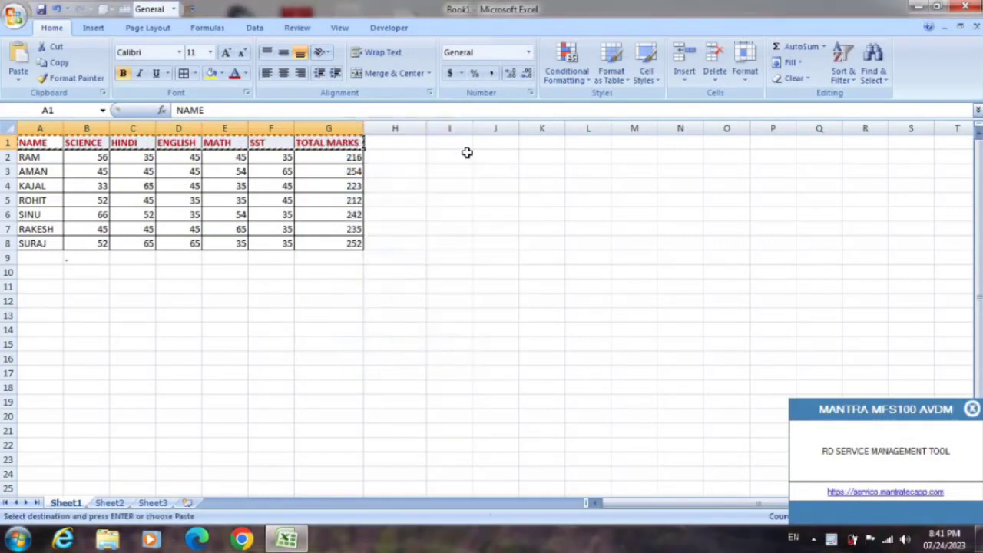
pyautogui.click(449, 143)
pyautogui.rightClick(449, 146)
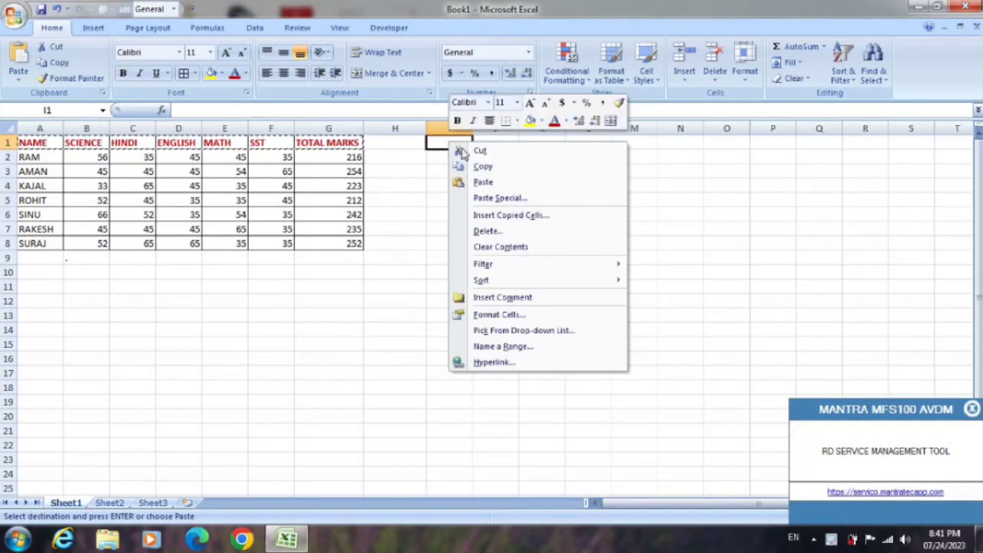
pyautogui.click(482, 182)
pyautogui.moveTo(476, 174); pyautogui.dragTo(476, 181)
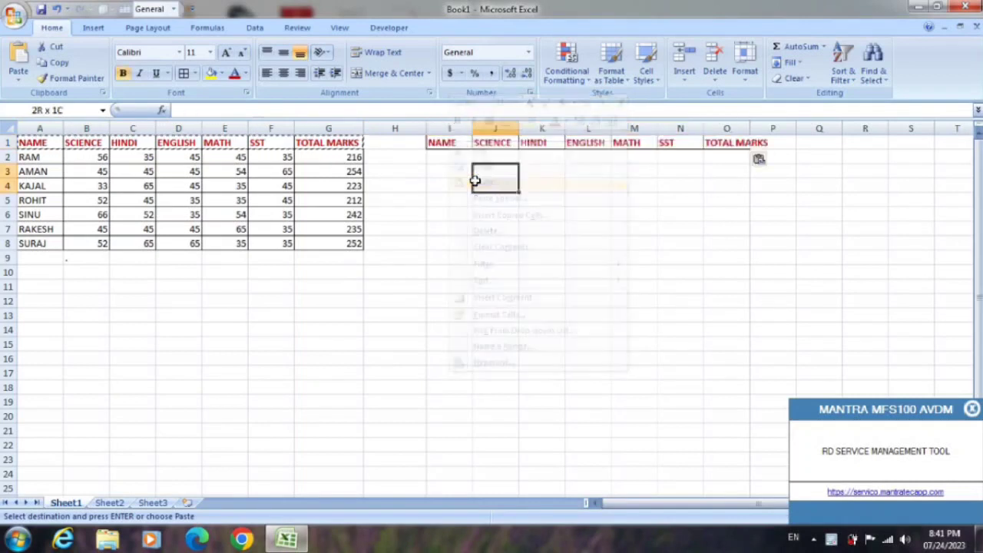
# - Autofit column O to fit TOTAL MARKS and clear the copy marquee
pyautogui.click(766, 237)
pyautogui.doubleClick(751, 123)
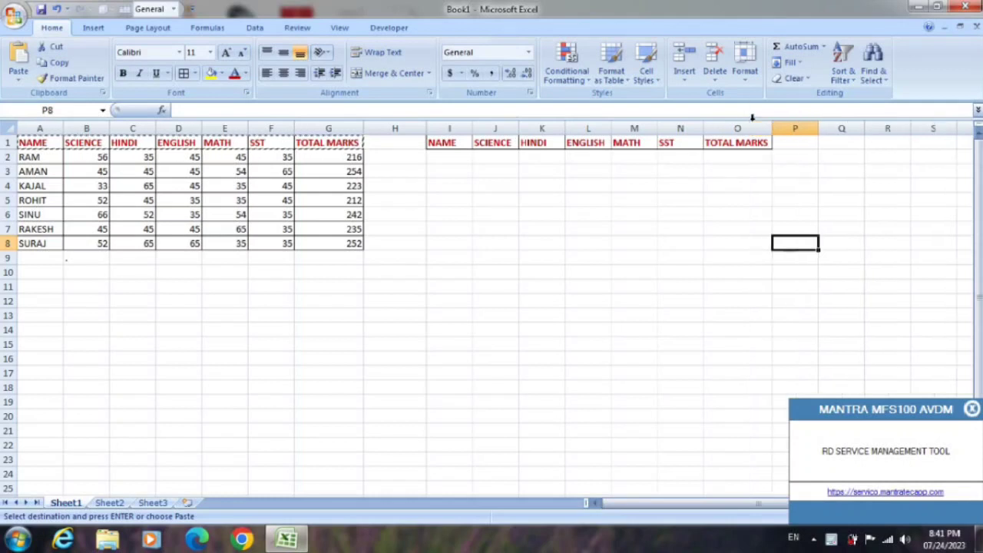
pyautogui.click(729, 215)
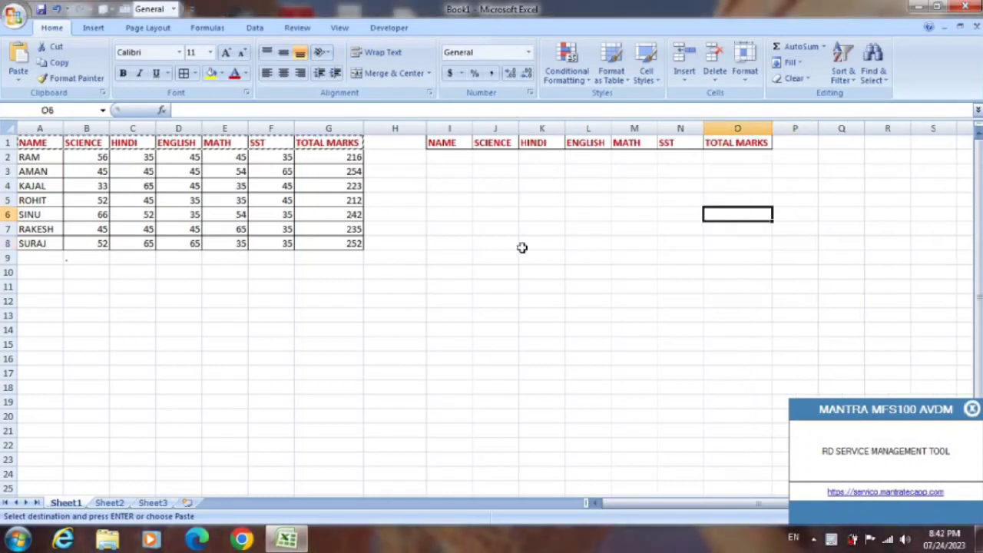
pyautogui.click(463, 228)
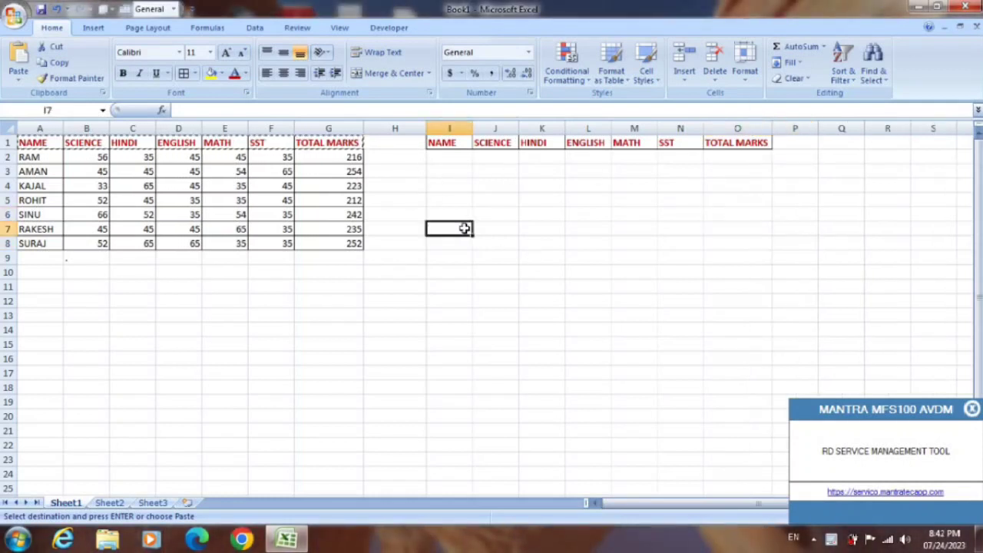
pyautogui.press('Escape')
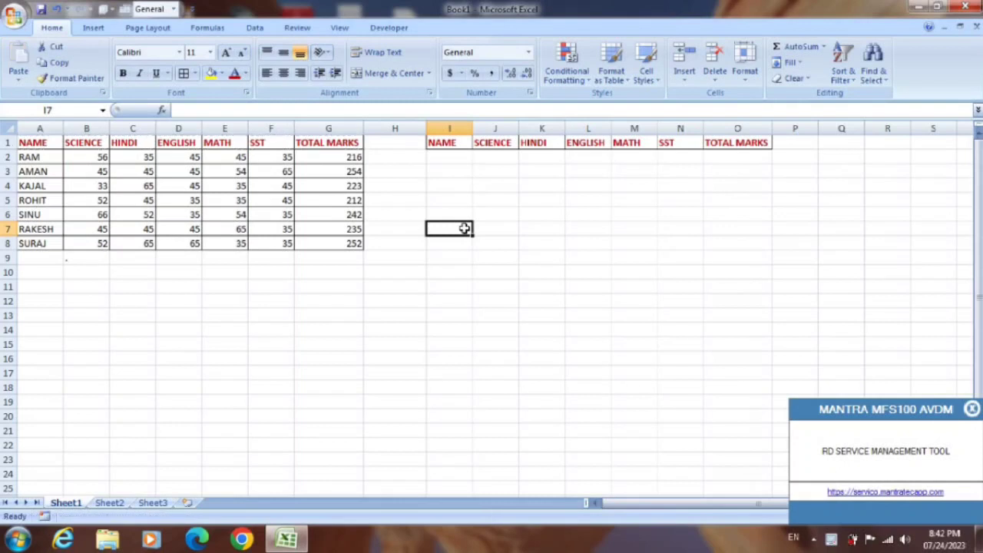
pyautogui.click(428, 239)
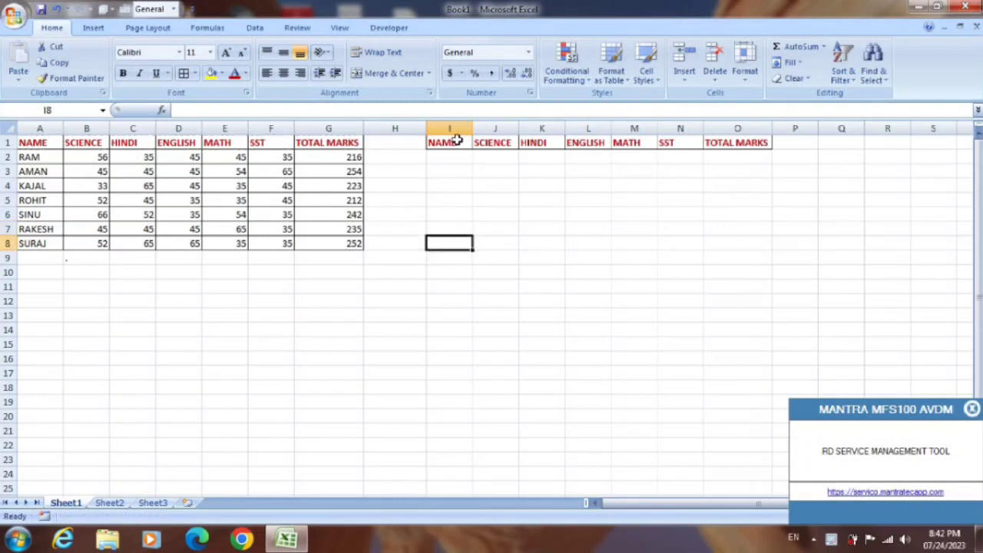
# - Give cell I1 a List data validation with source =$A$1:$A$8
pyautogui.click(456, 139)
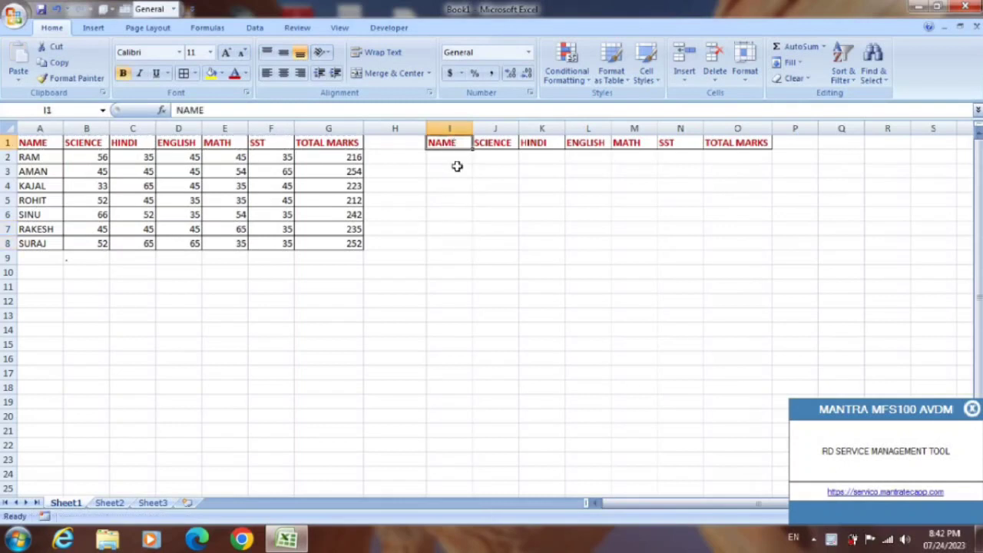
pyautogui.click(253, 29)
pyautogui.click(580, 79)
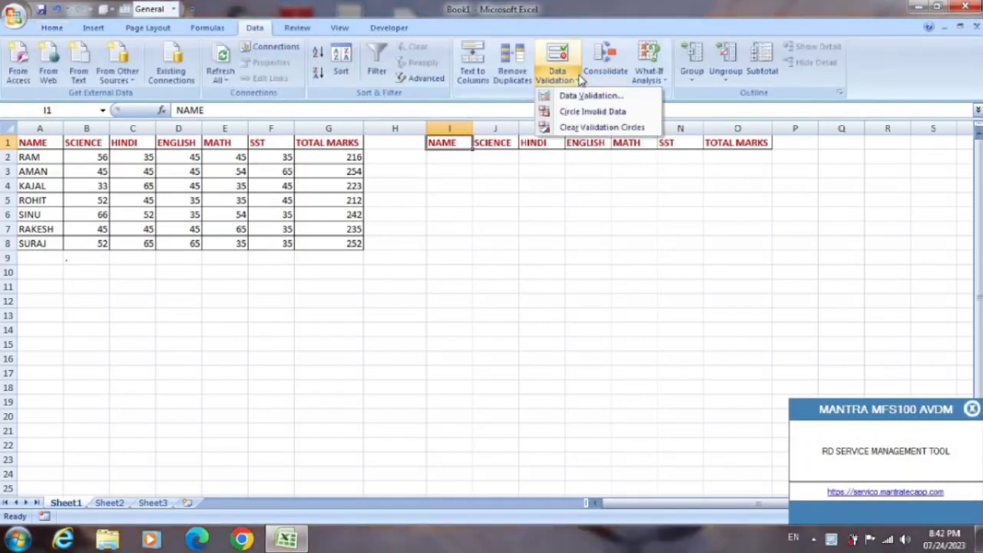
pyautogui.click(588, 98)
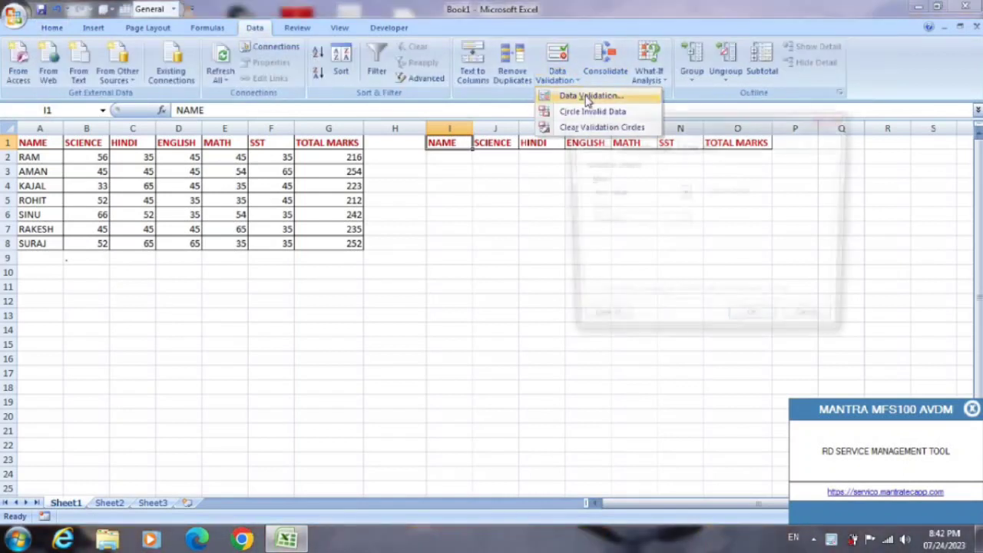
pyautogui.click(684, 193)
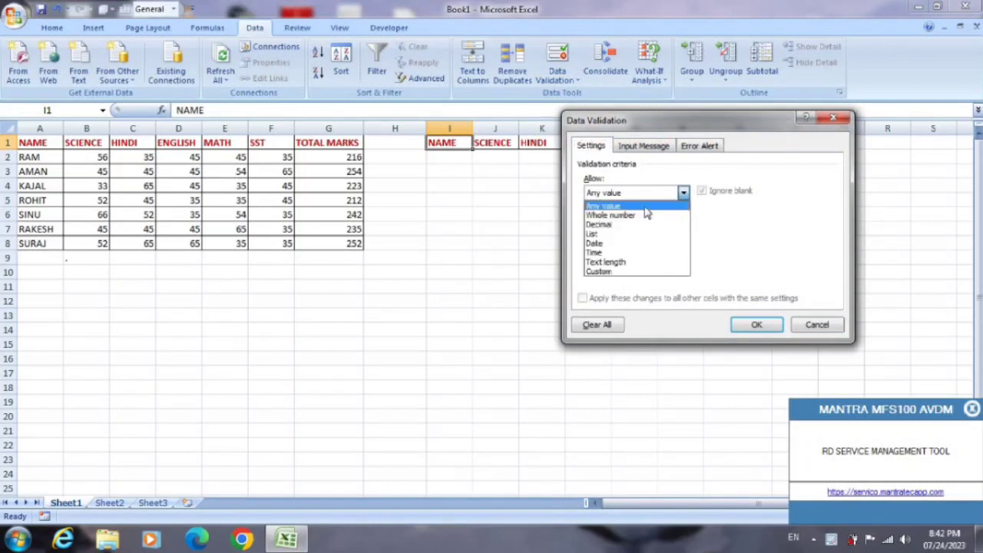
pyautogui.click(605, 234)
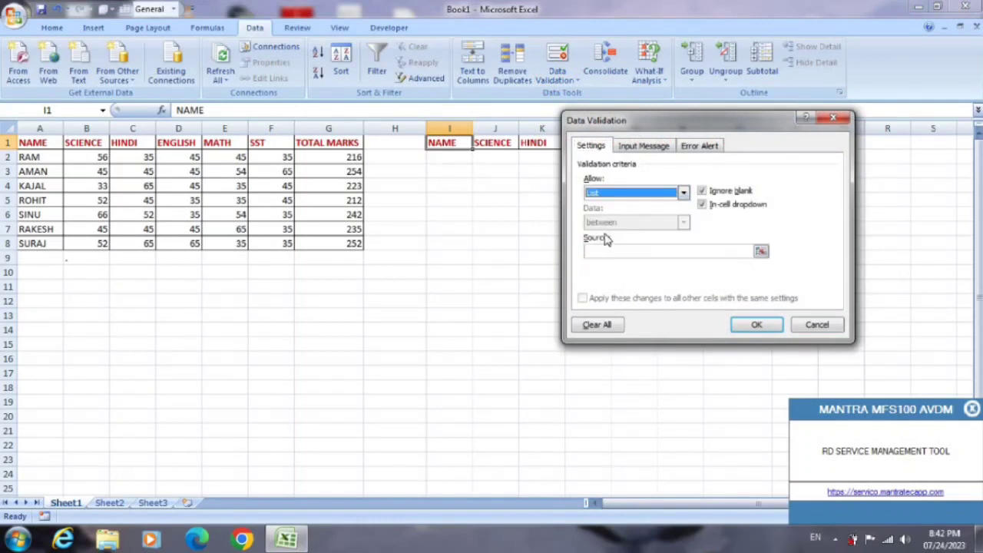
pyautogui.click(617, 252)
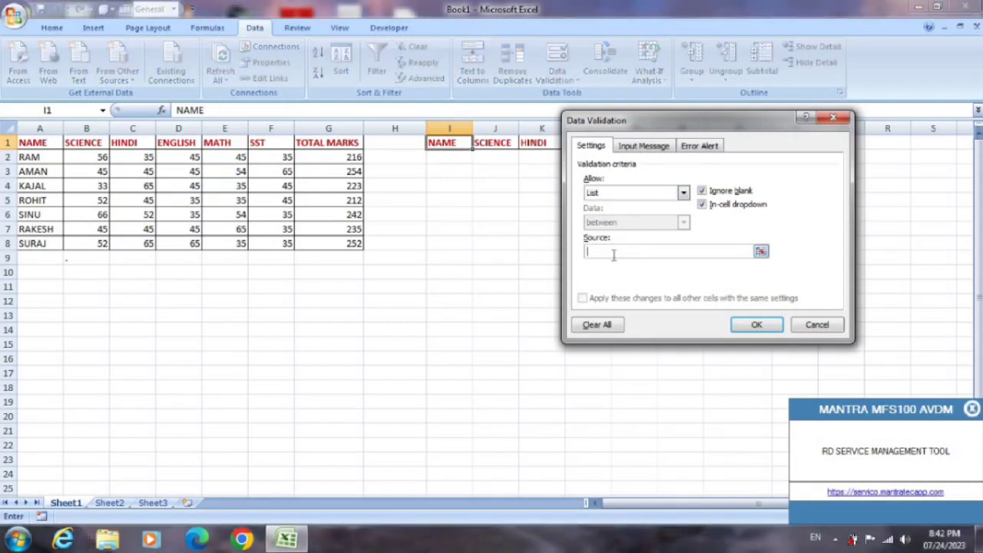
pyautogui.moveTo(38, 142)
pyautogui.mouseDown()
pyautogui.moveTo(38, 248)
pyautogui.moveTo(50, 246)
pyautogui.mouseUp()
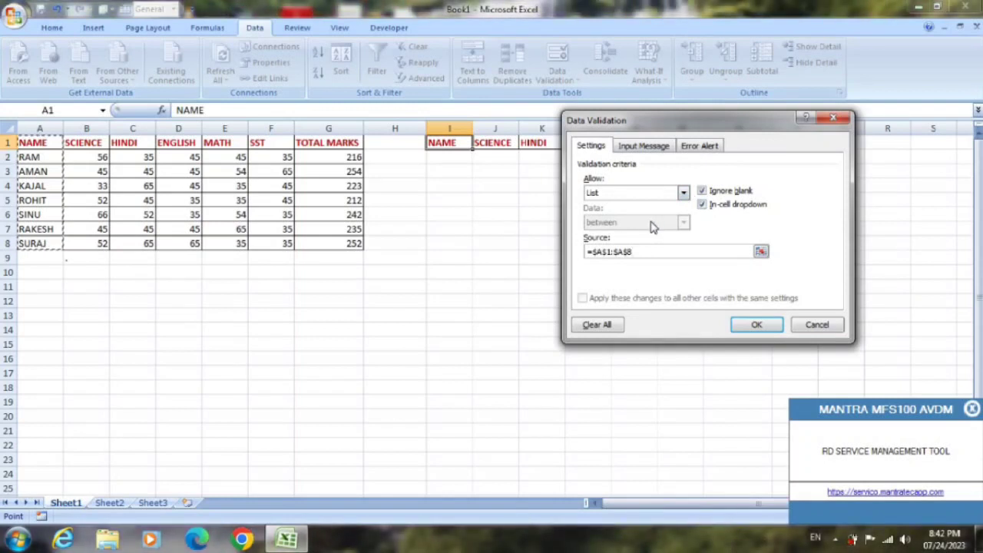
pyautogui.click(758, 326)
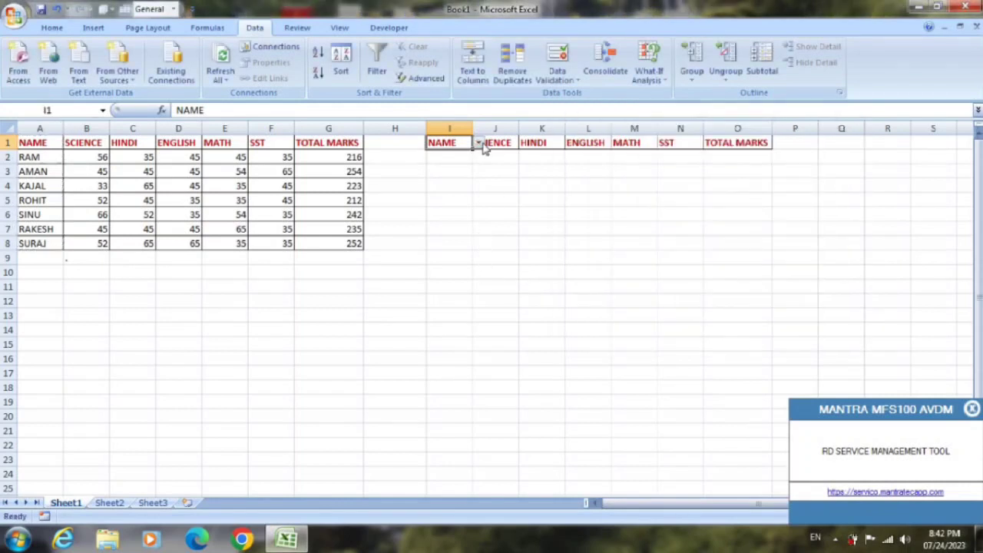
# - Test I1's name dropdown and close it without choosing a name
pyautogui.click(478, 144)
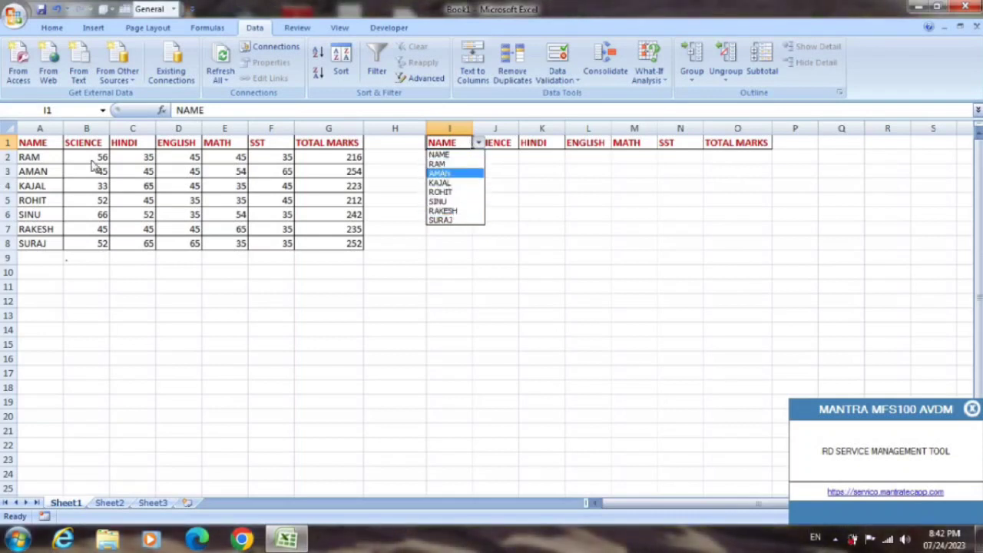
pyautogui.click(530, 167)
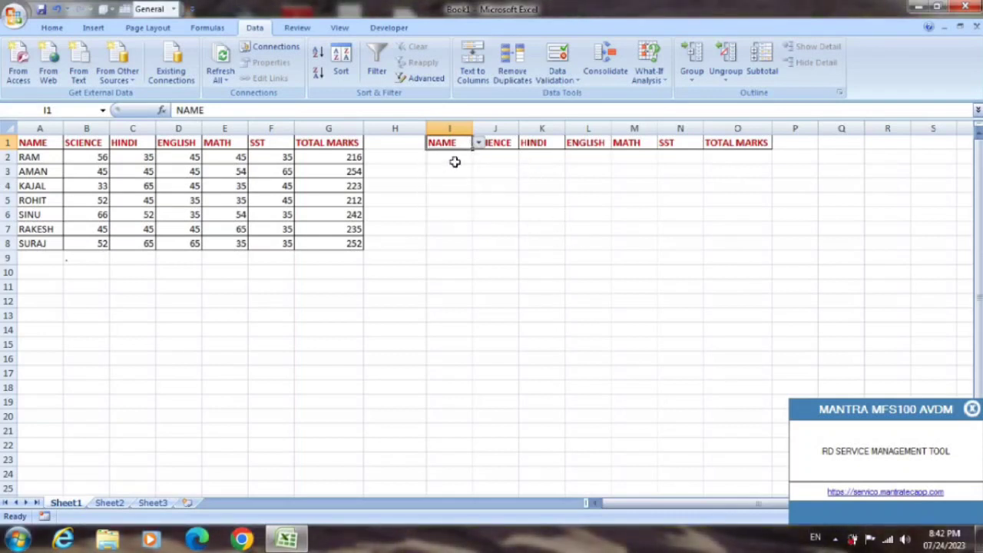
pyautogui.click(454, 160)
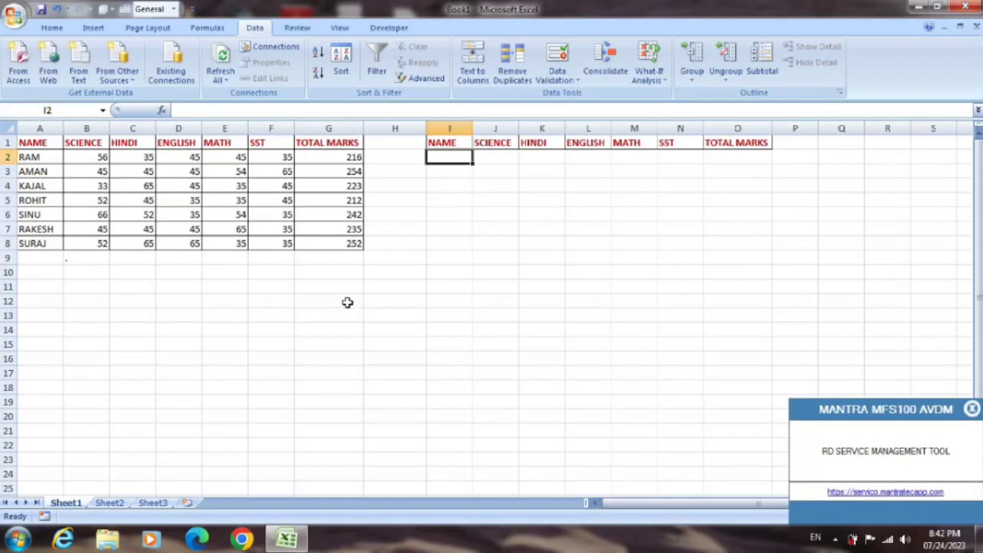
# - Clear the #NAME? error in I2 and restart it as =VLOOKUP( from autocomplete
pyautogui.write('=')
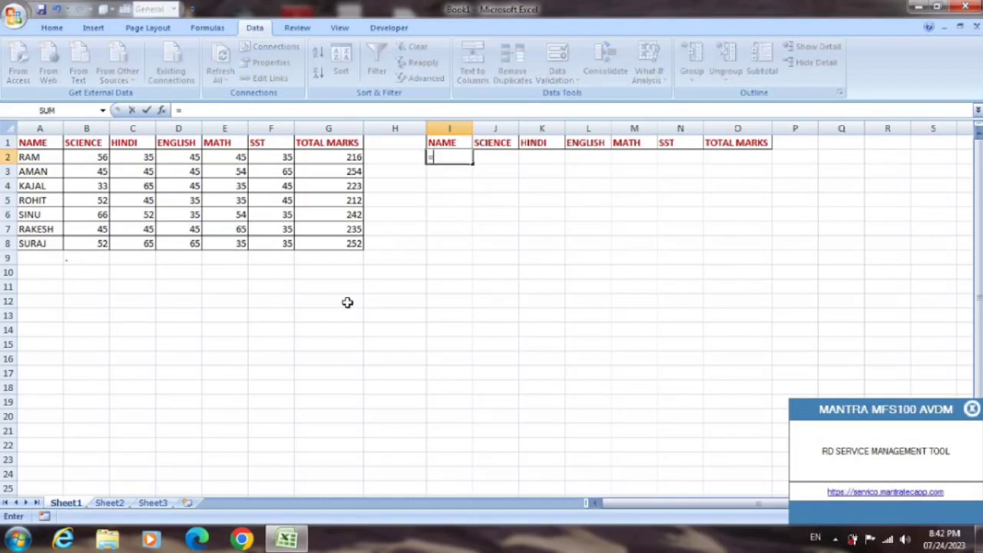
pyautogui.write('VLO')
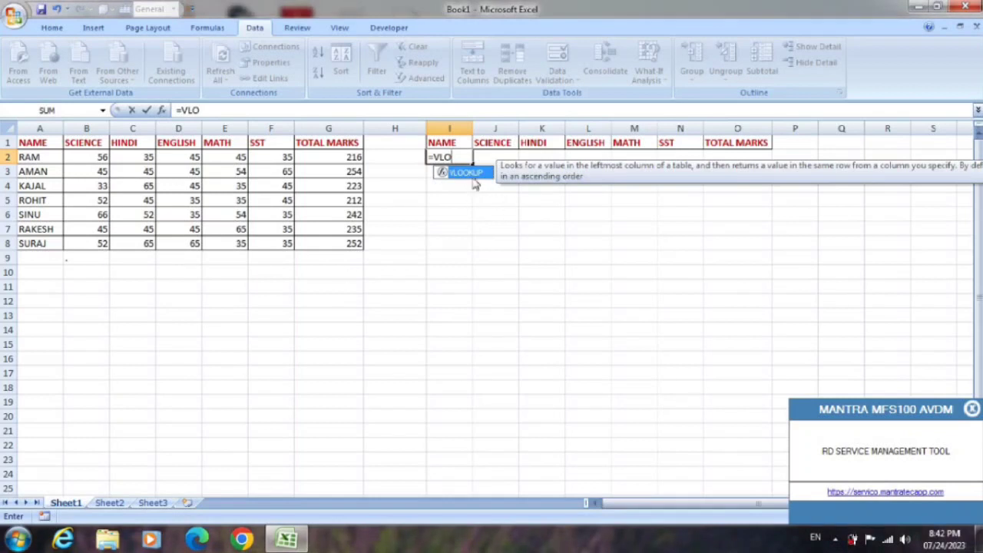
pyautogui.press('Return')
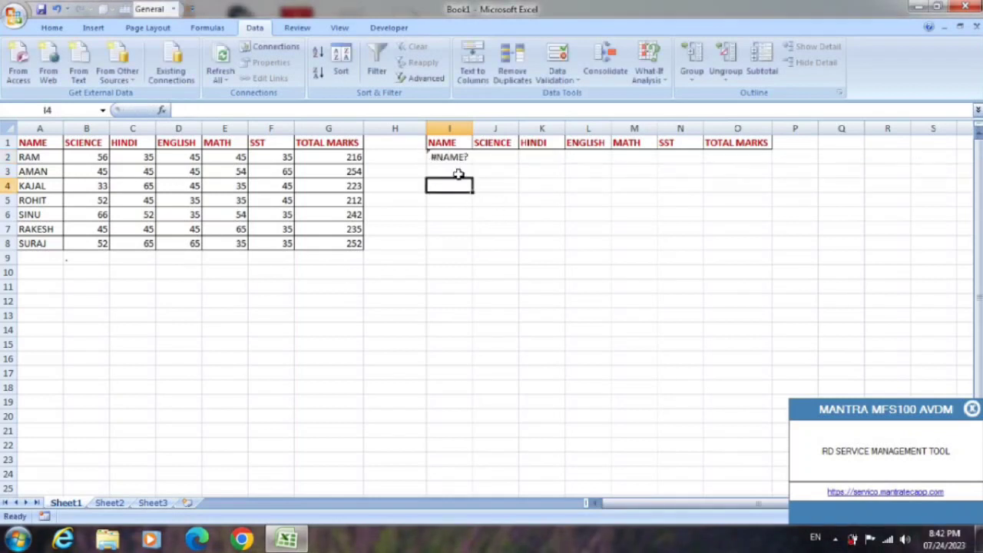
pyautogui.click(459, 158)
pyautogui.press('BackSpace')
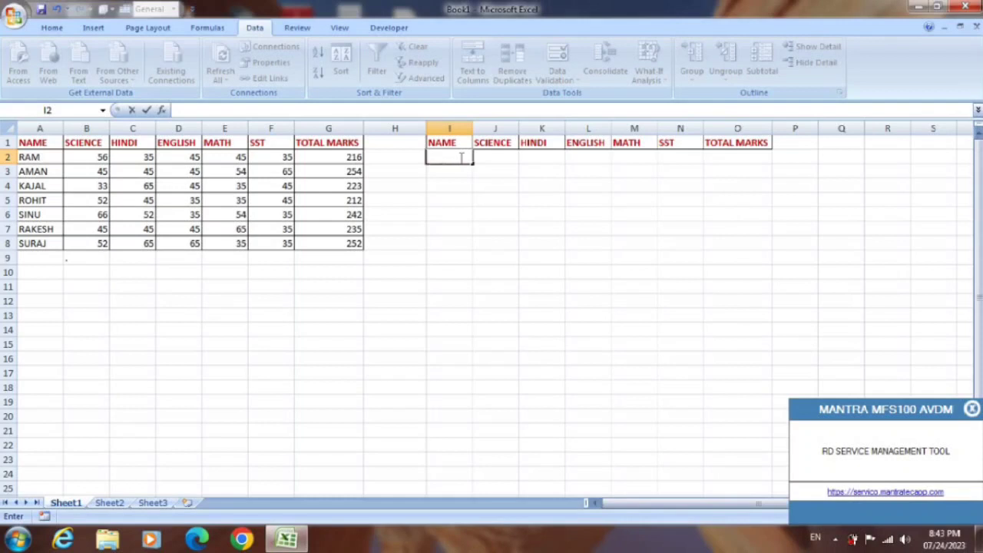
pyautogui.write('=')
pyautogui.write('VLO')
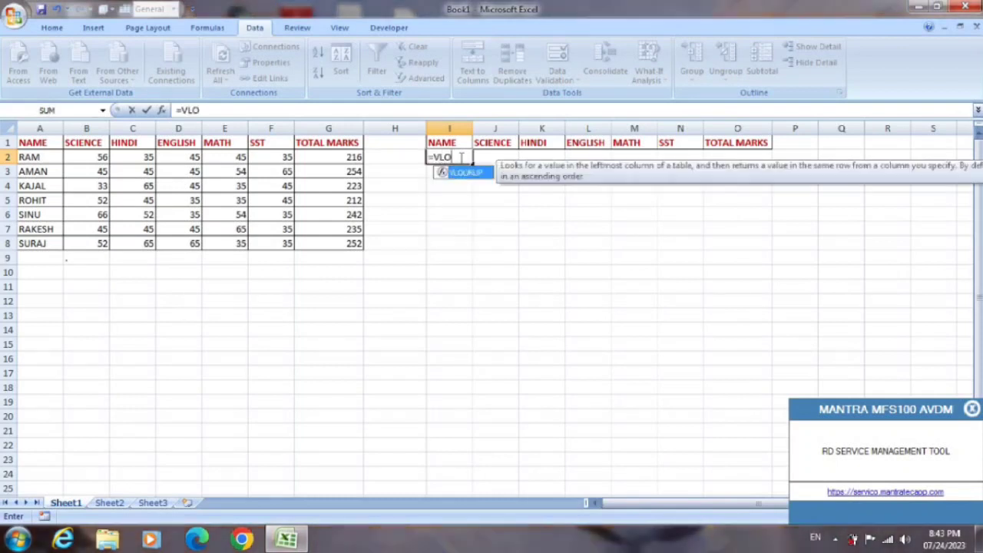
pyautogui.doubleClick(471, 173)
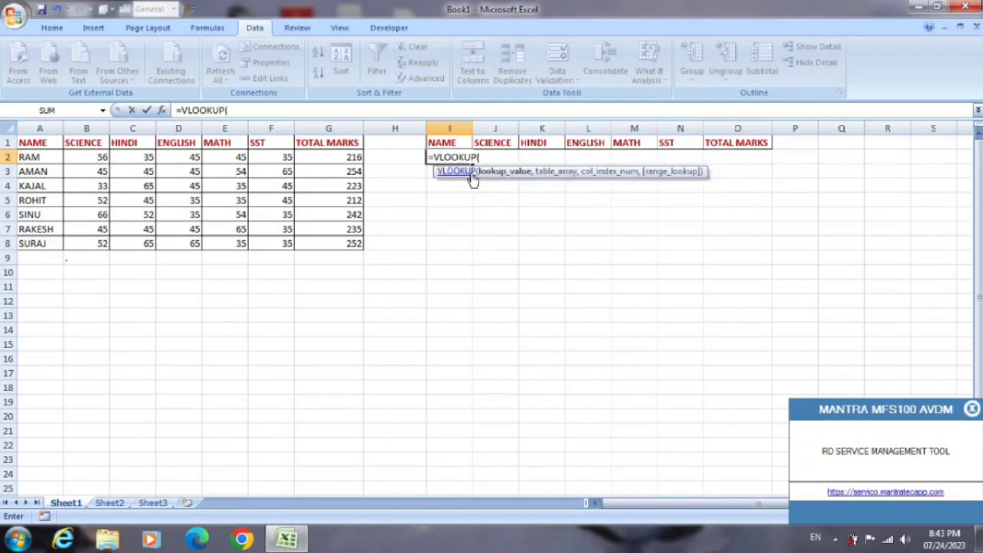
# - Fill in Function Arguments with I1, table A1:G8, column 1 and exact match 0
pyautogui.hotkey('ctrl', 'a')
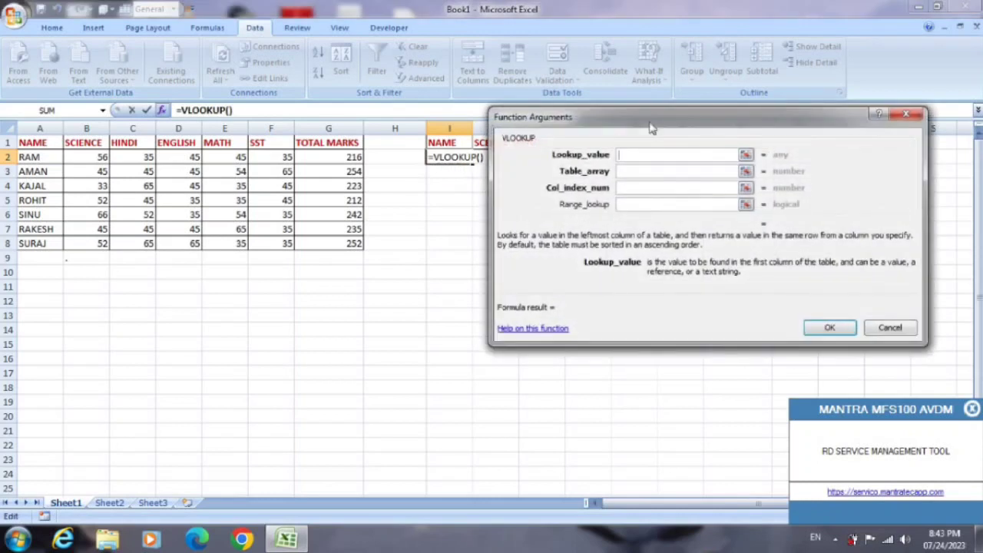
pyautogui.moveTo(658, 110); pyautogui.dragTo(484, 252)
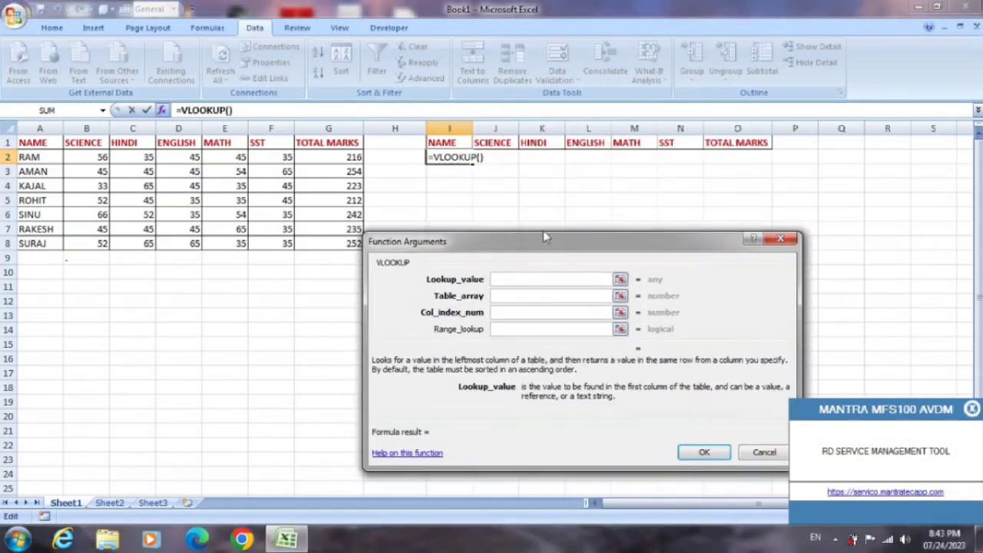
pyautogui.click(455, 143)
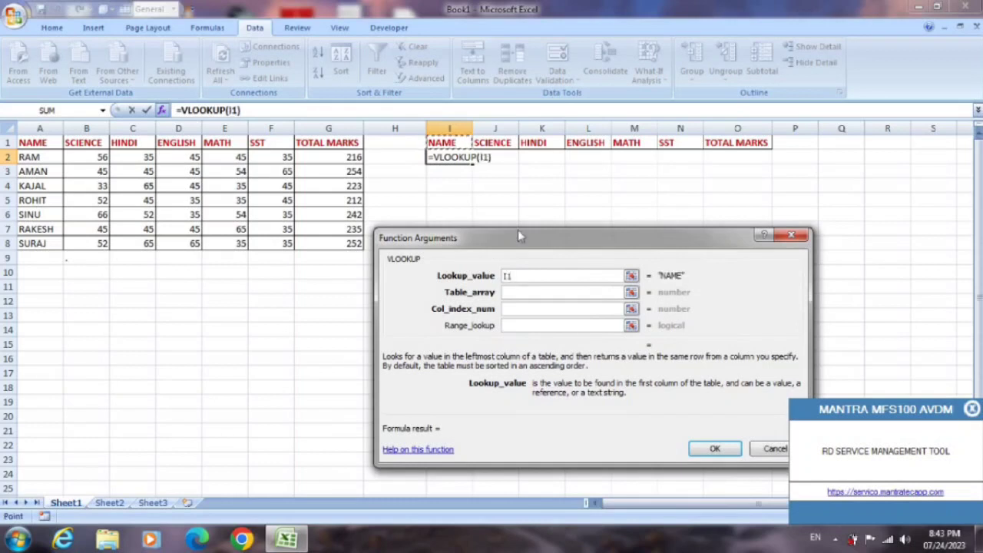
pyautogui.click(521, 293)
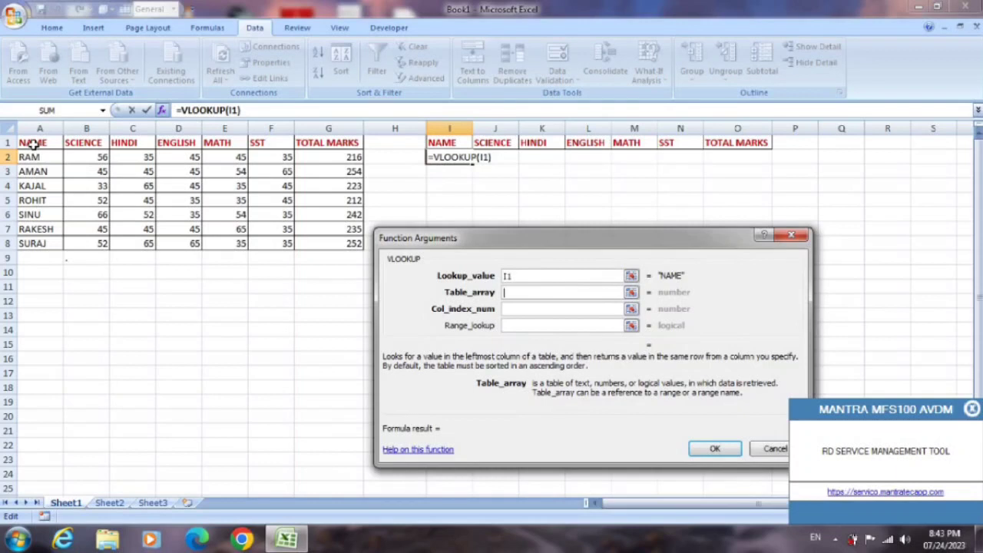
pyautogui.moveTo(33, 143); pyautogui.dragTo(323, 248)
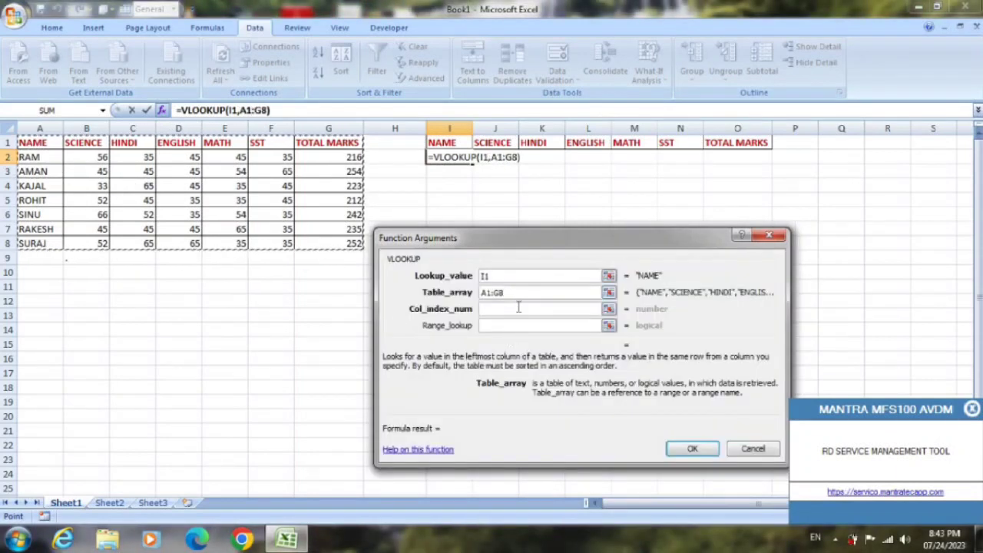
pyautogui.click(519, 308)
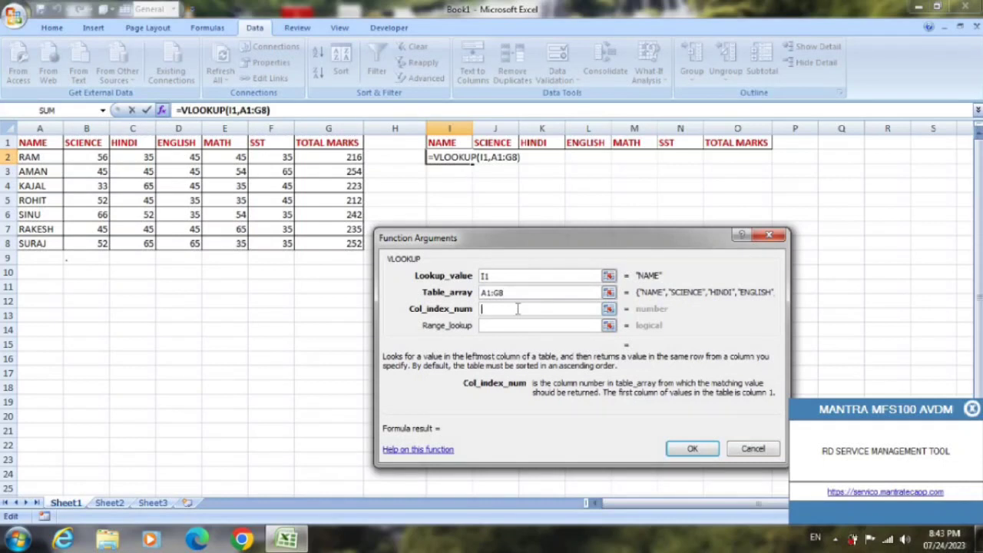
pyautogui.write('1')
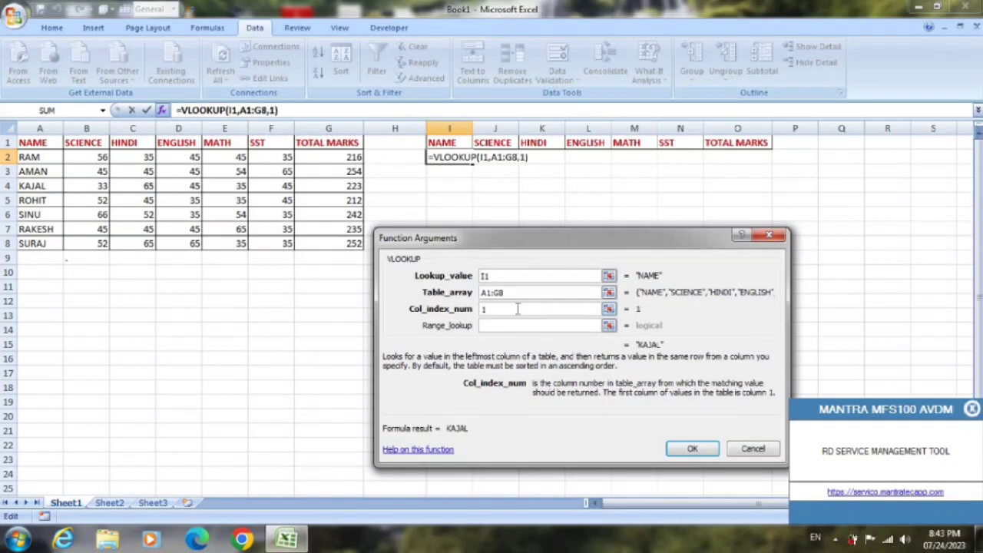
pyautogui.click(507, 327)
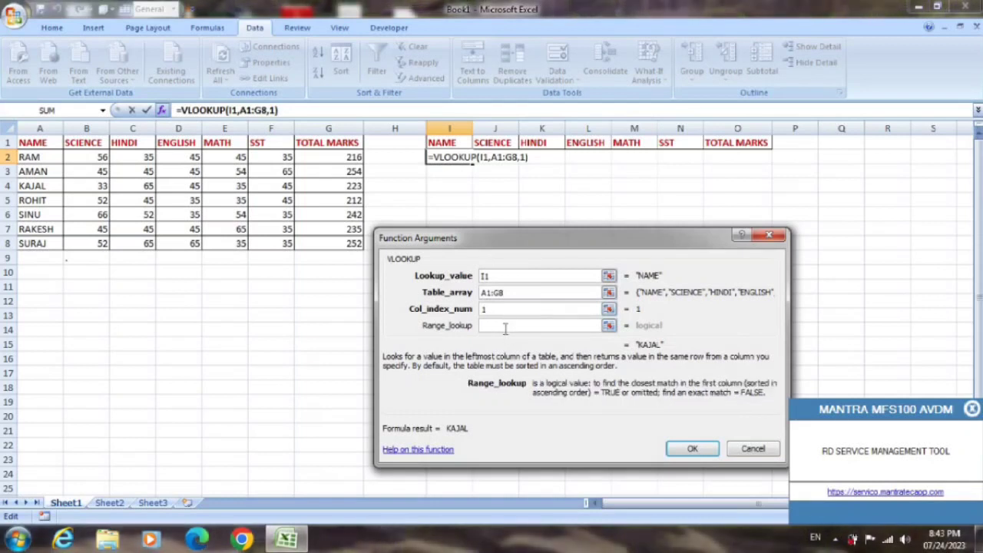
pyautogui.write('0')
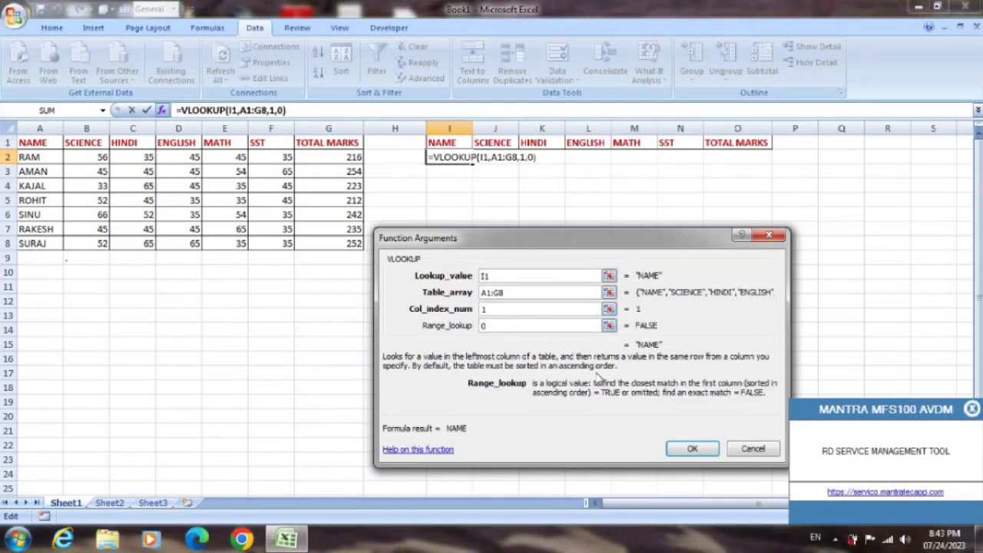
pyautogui.click(692, 451)
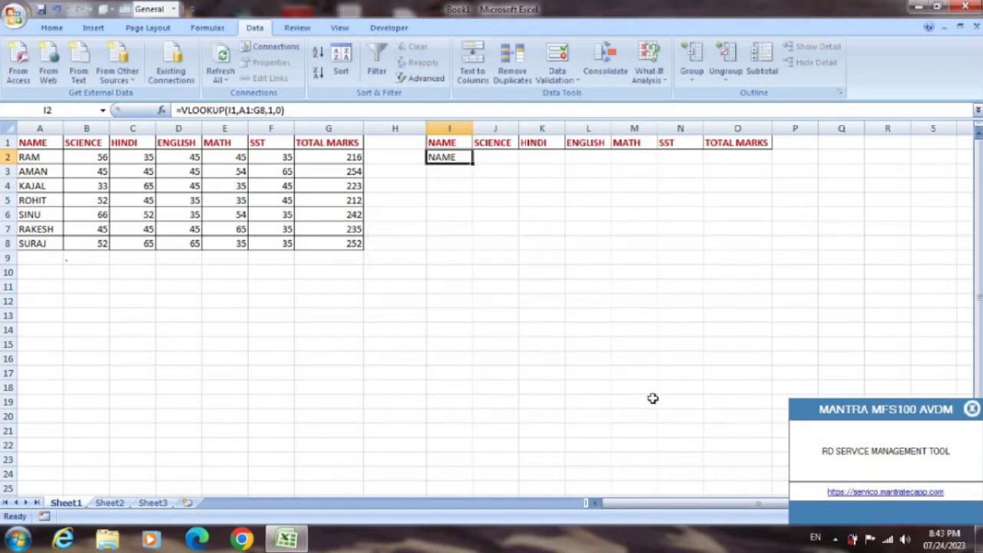
# - In J2, build =VLOOKUP(I1,A1:G8,2,0) via Function Arguments, returning SCIENCE
pyautogui.click(497, 160)
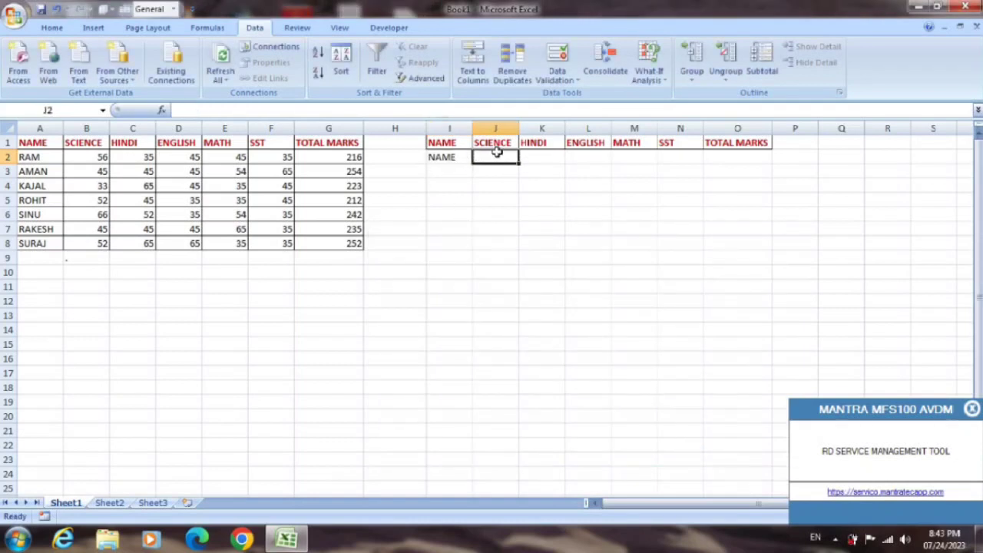
pyautogui.write('=')
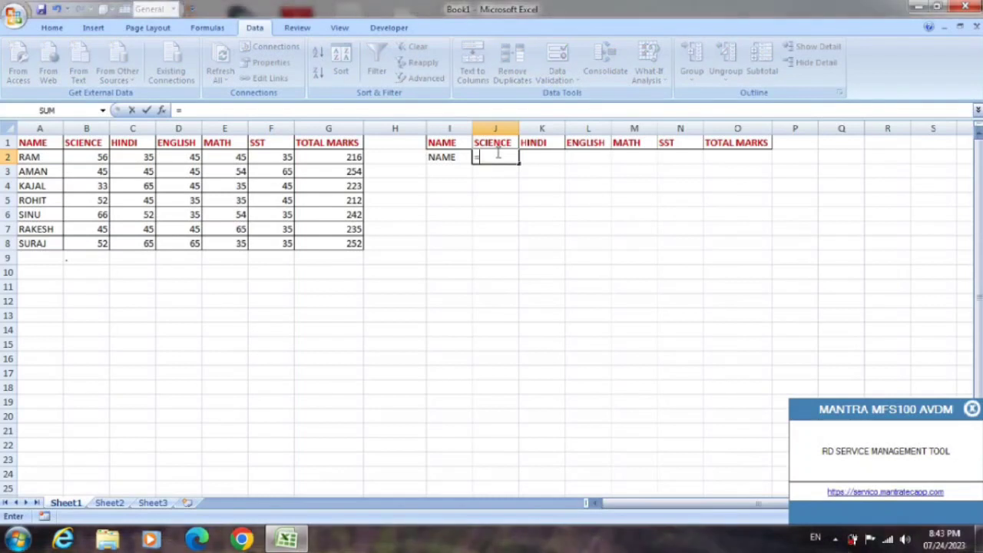
pyautogui.write('VL')
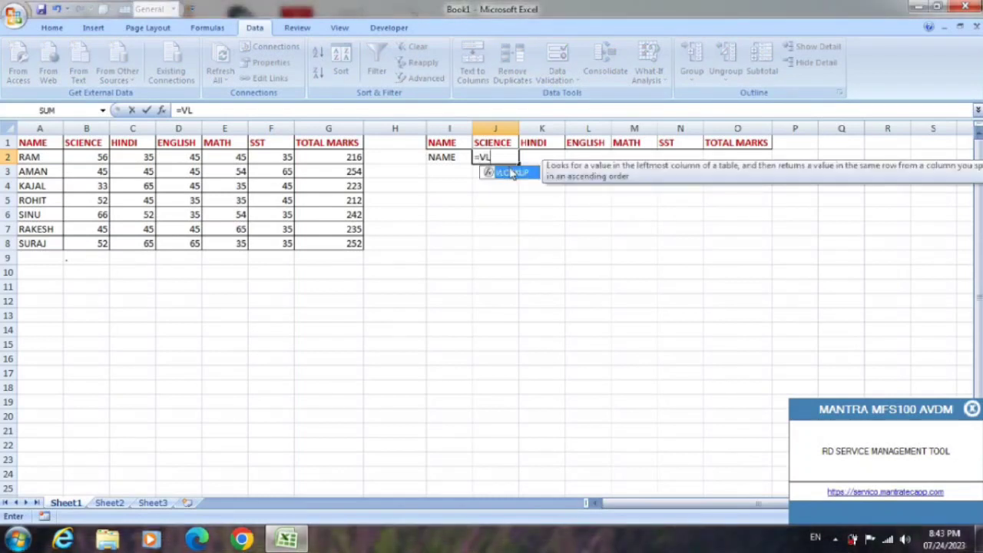
pyautogui.doubleClick(511, 173)
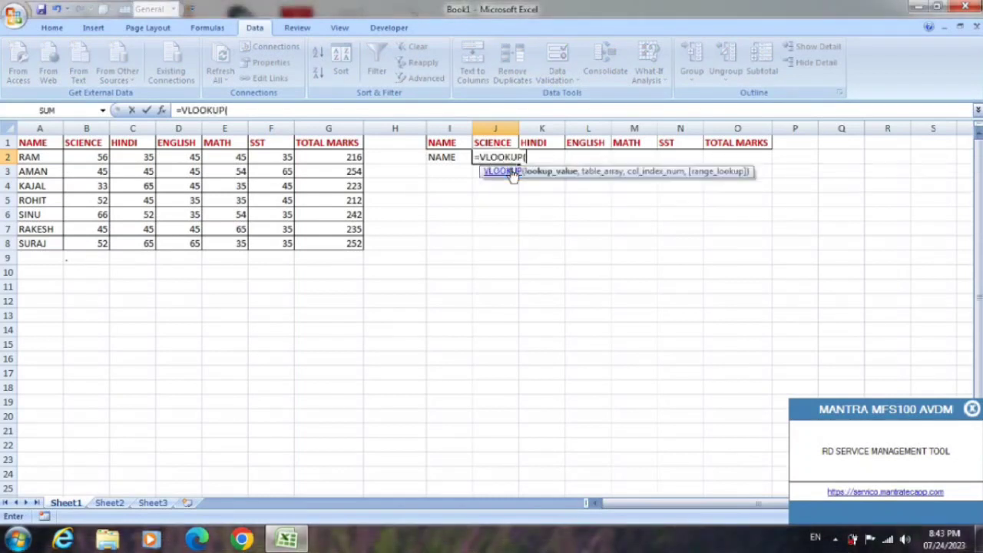
pyautogui.hotkey('ctrl', 'a')
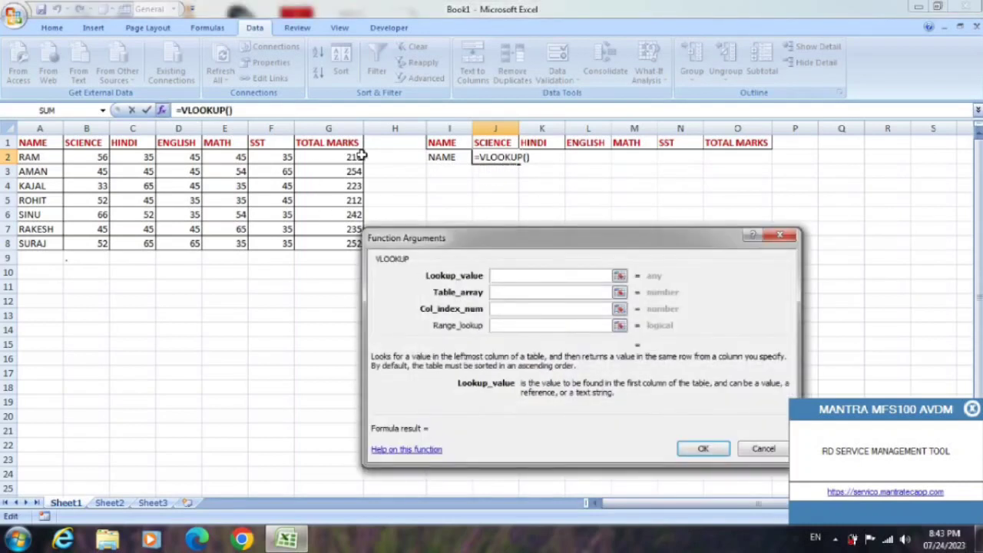
pyautogui.click(434, 143)
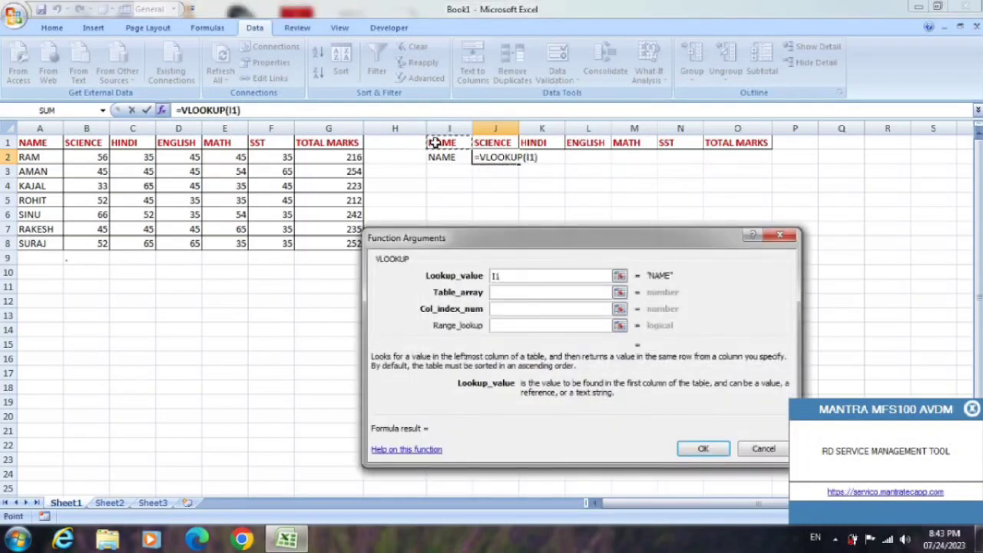
pyautogui.click(502, 292)
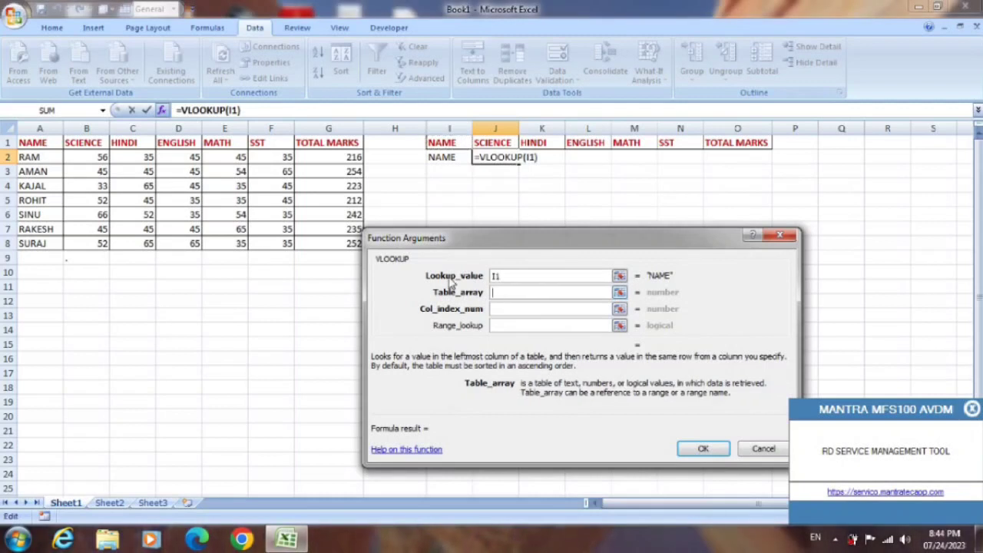
pyautogui.moveTo(35, 143); pyautogui.dragTo(338, 246)
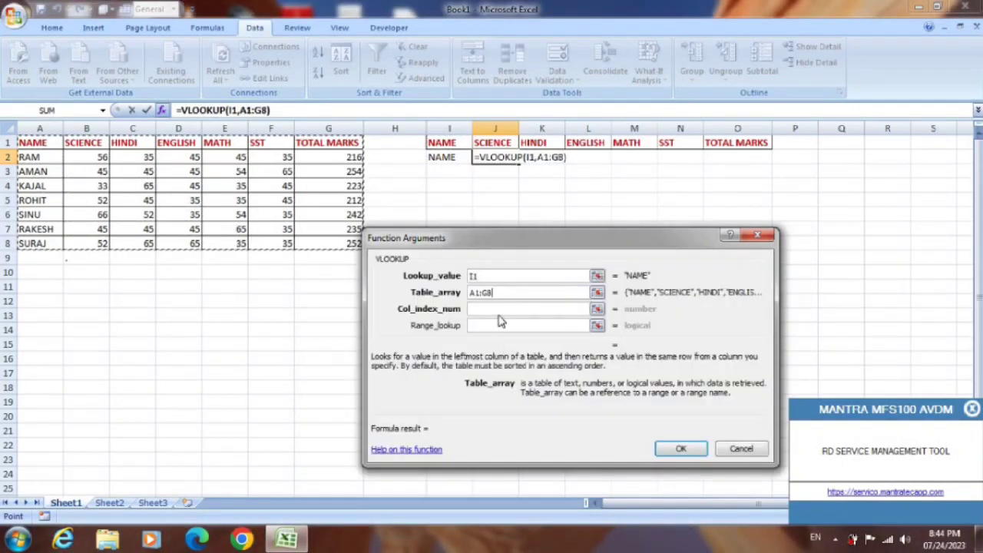
pyautogui.click(495, 309)
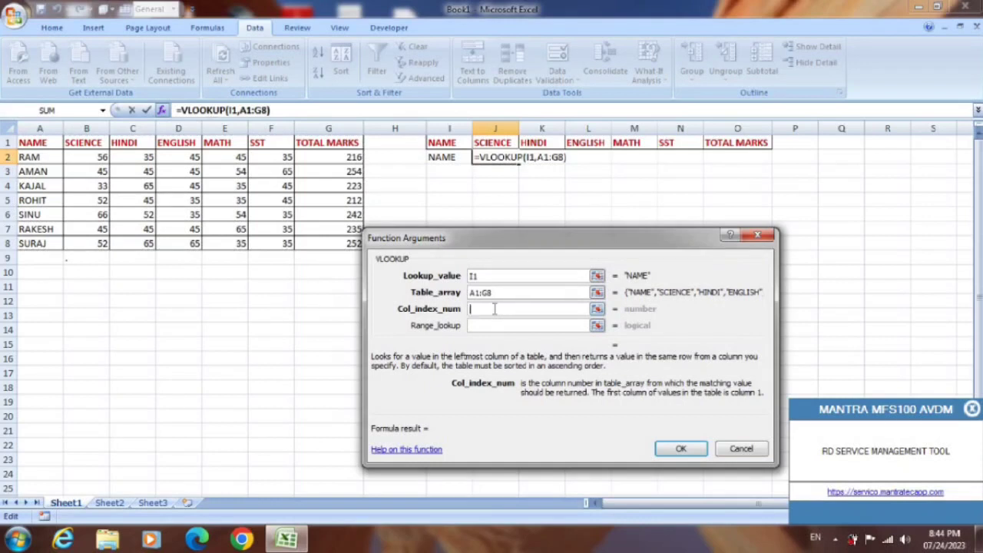
pyautogui.write('2')
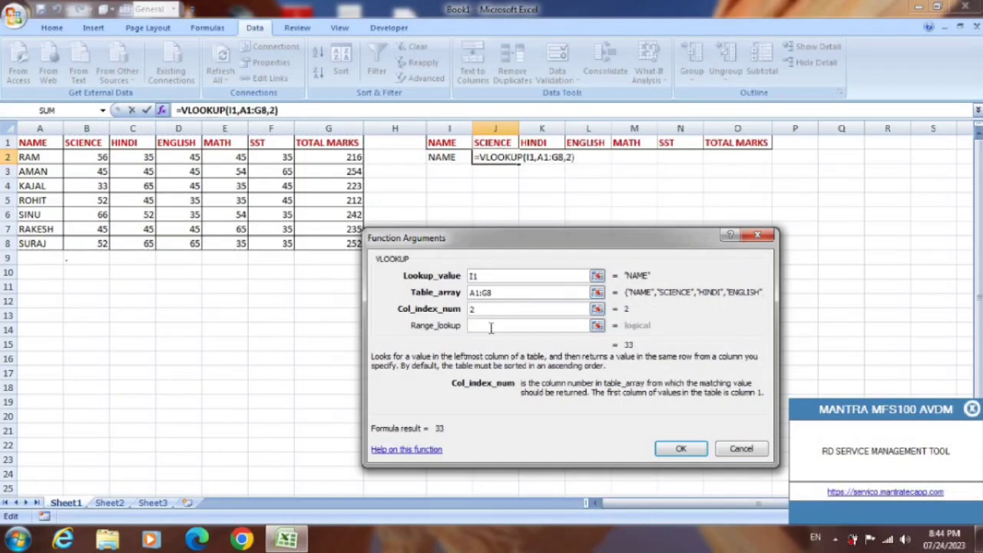
pyautogui.click(486, 326)
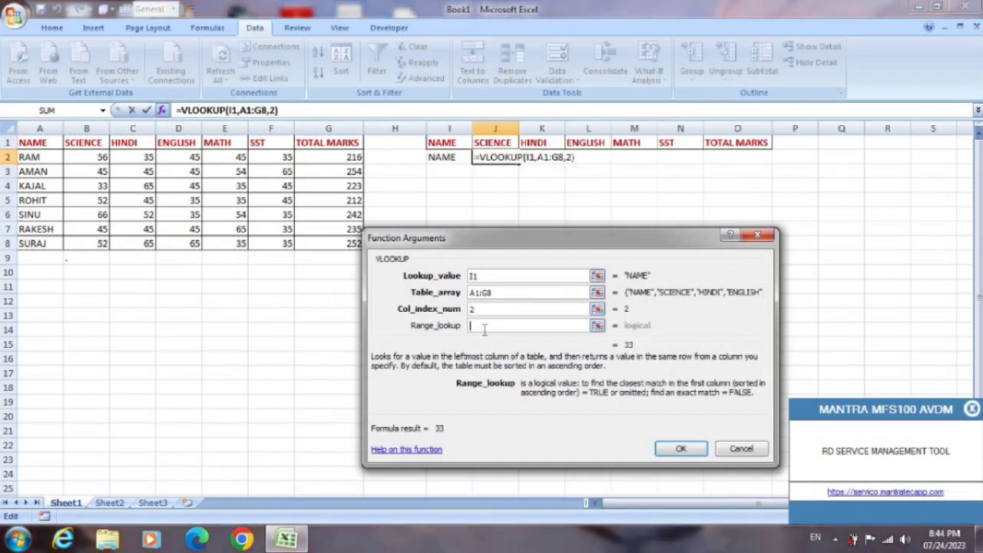
pyautogui.write(',0')
pyautogui.click(680, 449)
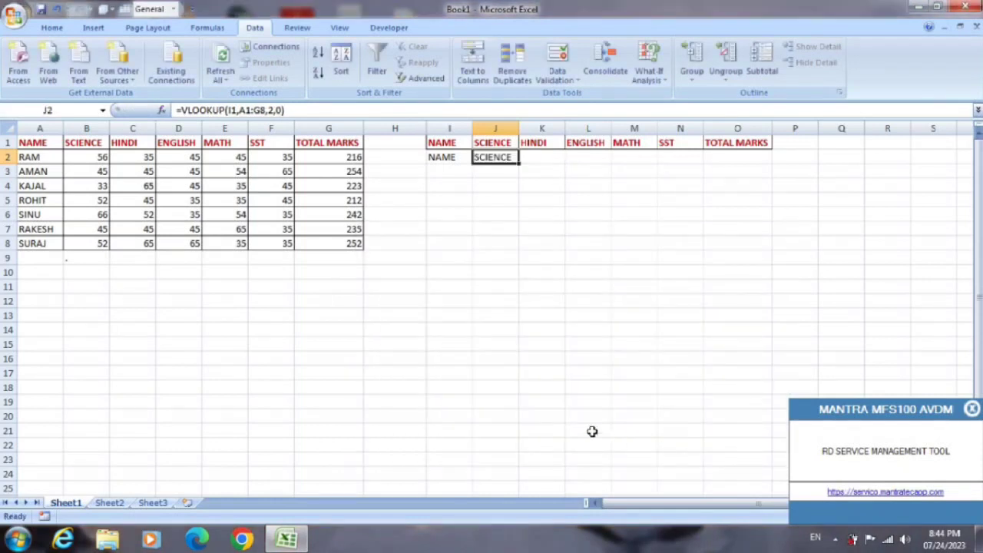
# - Start a VLOOKUP formula in K2 from the =VL autocomplete
pyautogui.click(537, 159)
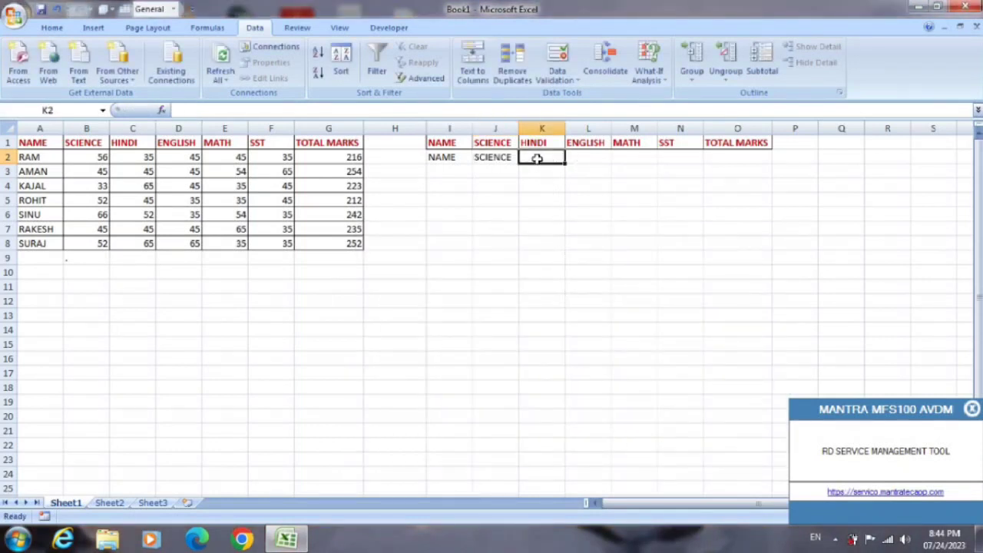
pyautogui.write('=')
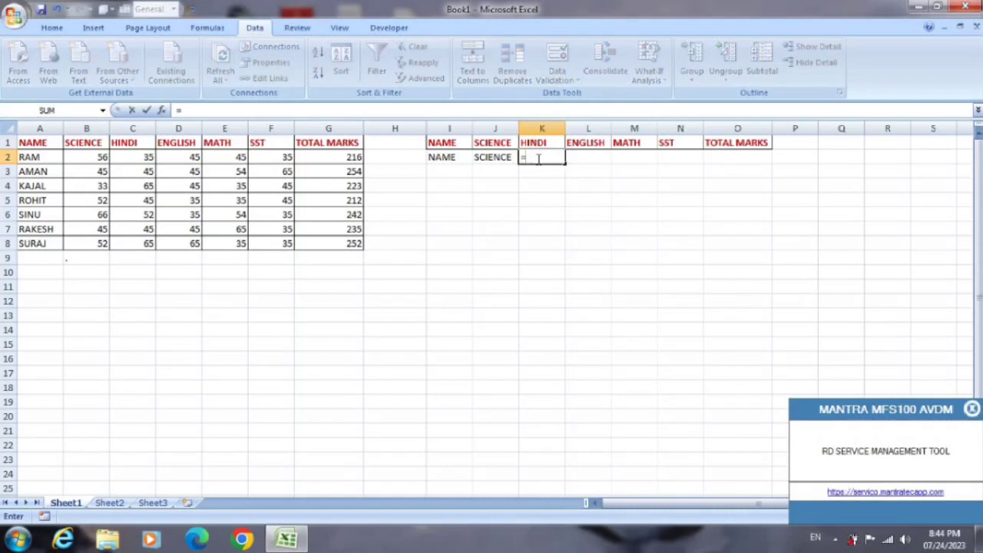
pyautogui.write('VLO')
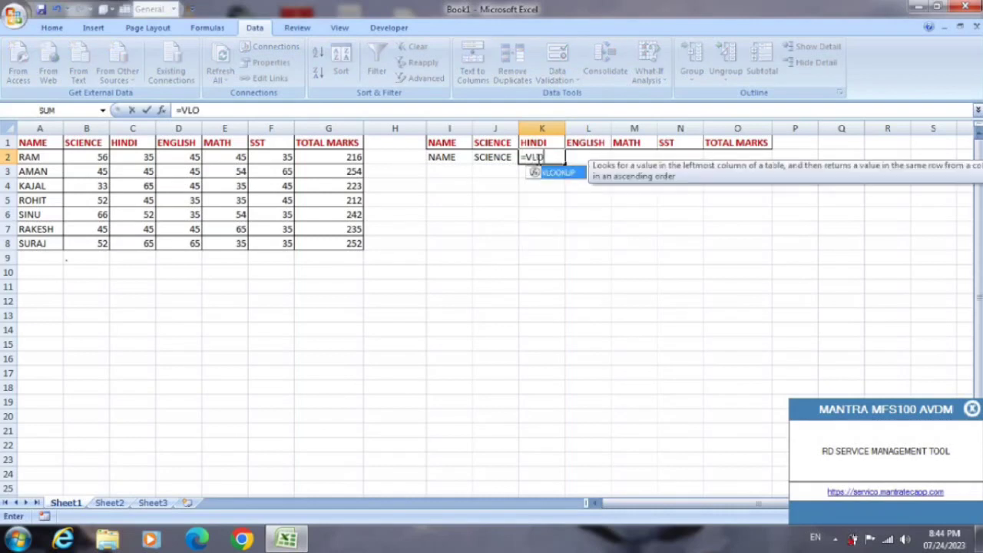
pyautogui.doubleClick(562, 176)
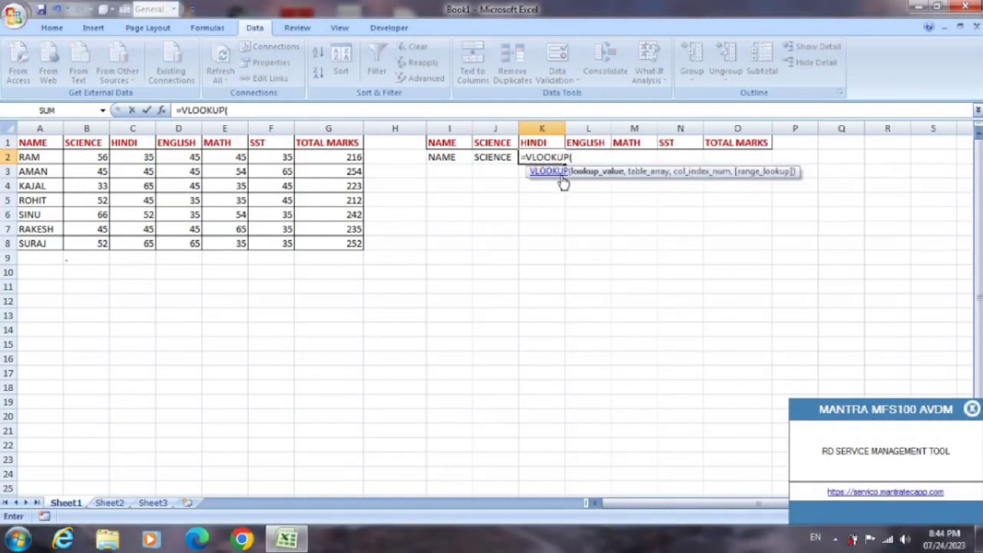
pyautogui.hotkey('ctrl', 'a')
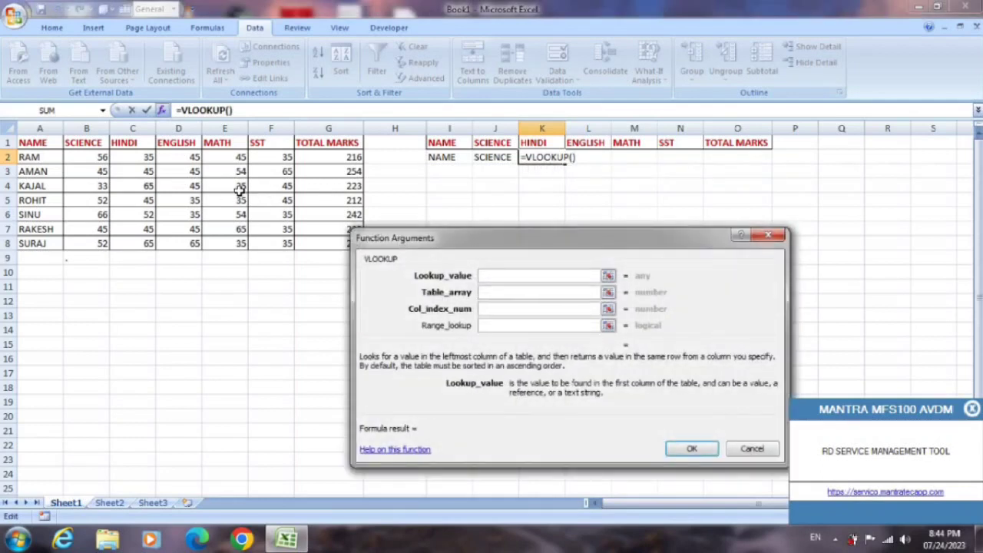
# - Set lookup value I1, table A1:G8, column 3 and exact match 0
pyautogui.click(445, 146)
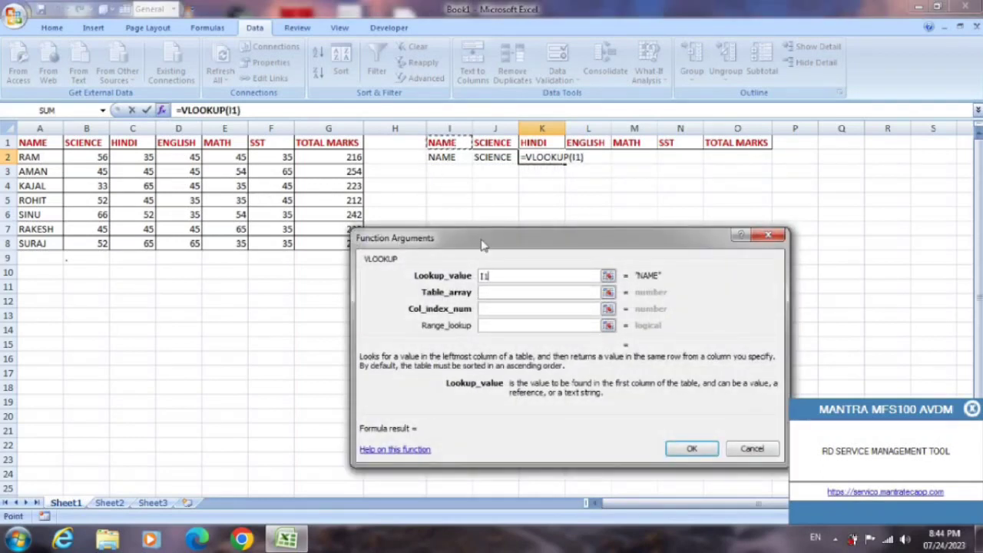
pyautogui.click(499, 291)
pyautogui.click(32, 144)
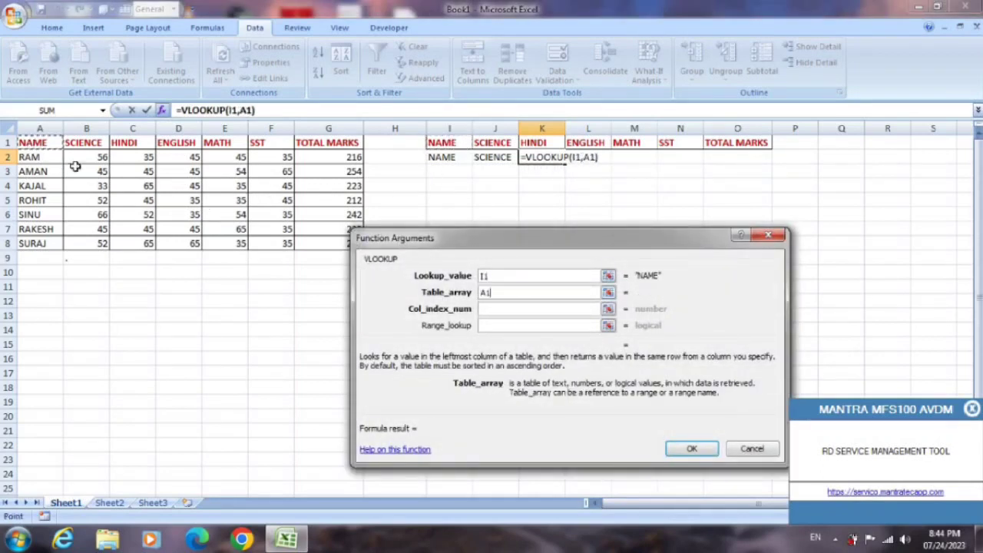
pyautogui.moveTo(74, 166); pyautogui.dragTo(321, 243)
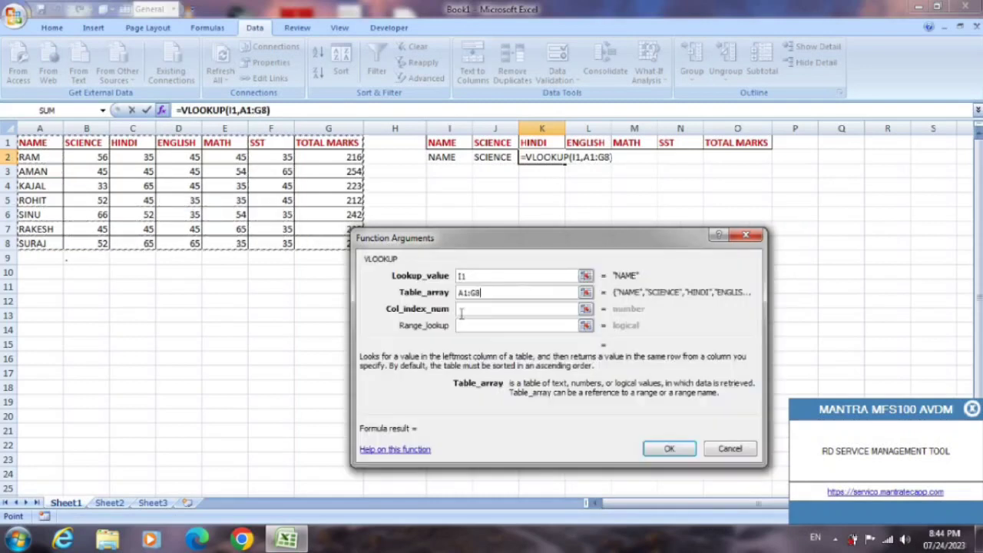
pyautogui.click(477, 310)
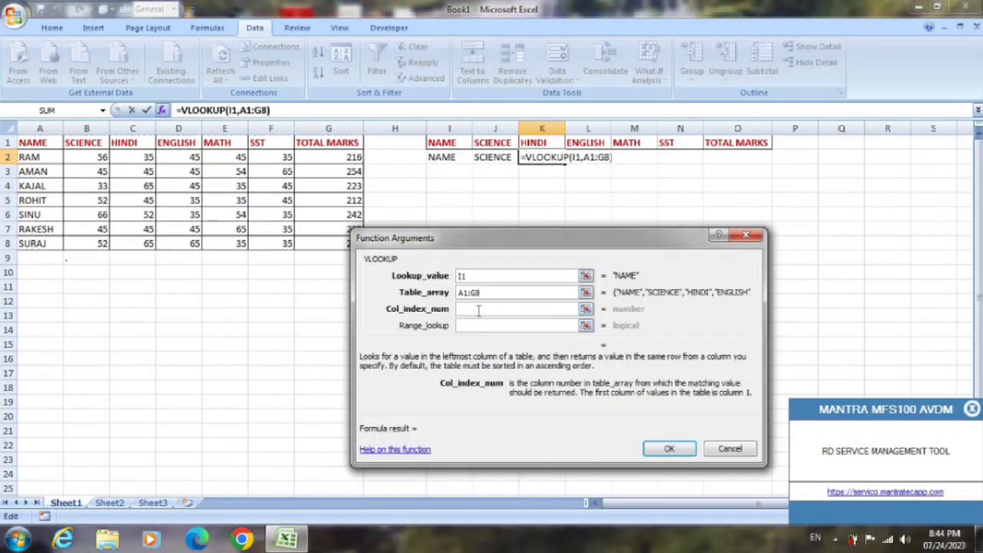
pyautogui.write('3')
pyautogui.click(468, 326)
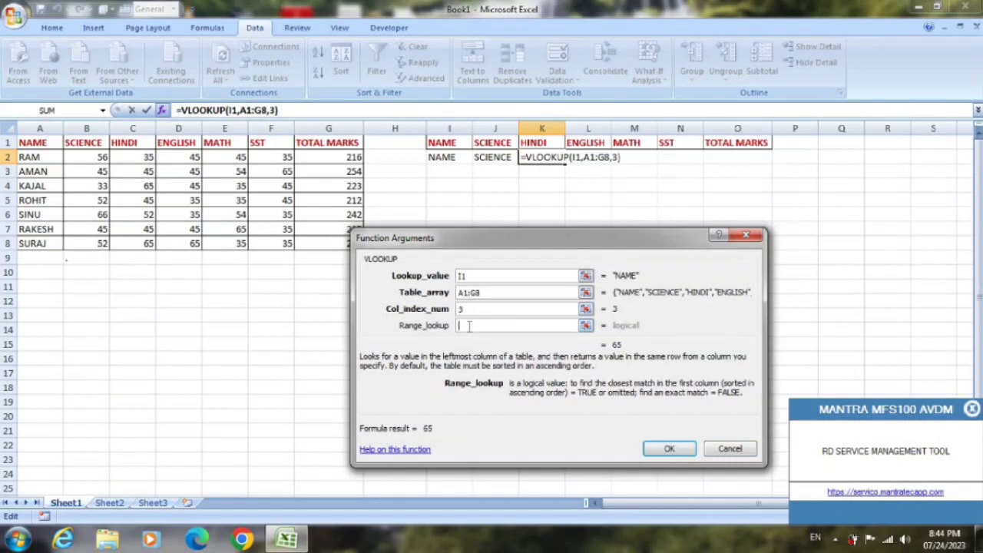
pyautogui.write('0')
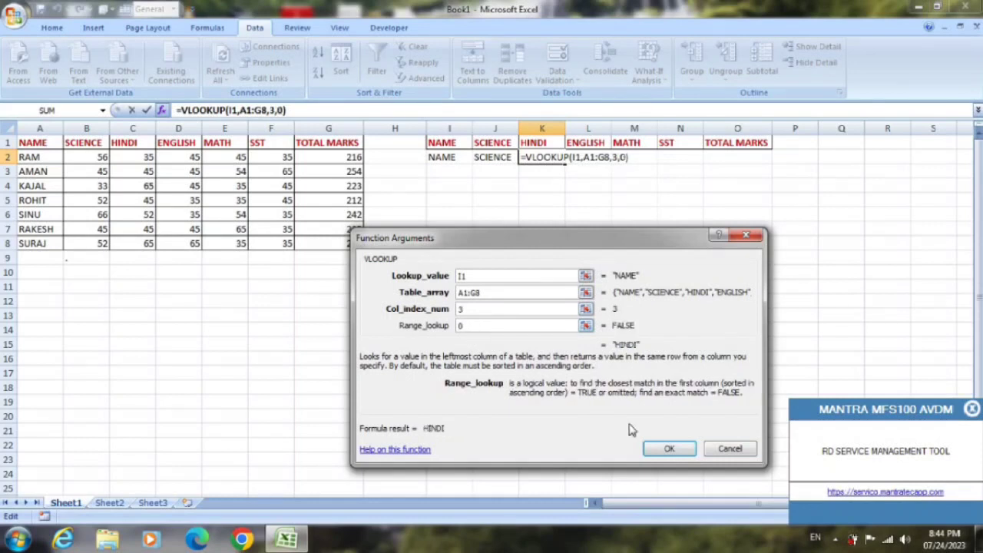
pyautogui.click(669, 448)
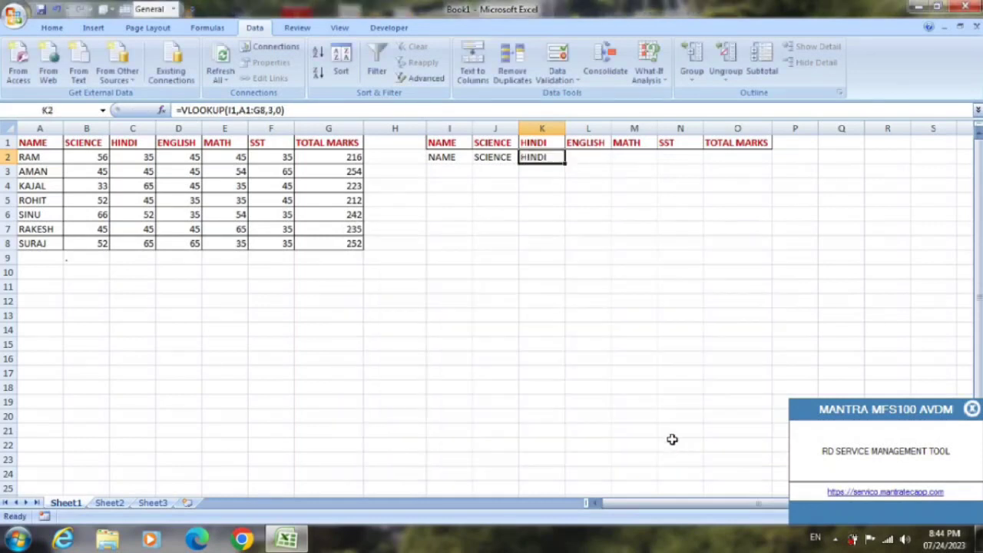
# - In L2, enter =VLOOKUP(I1,A1:G8,4,0) through Function Arguments, returning ENGLISH
pyautogui.click(590, 158)
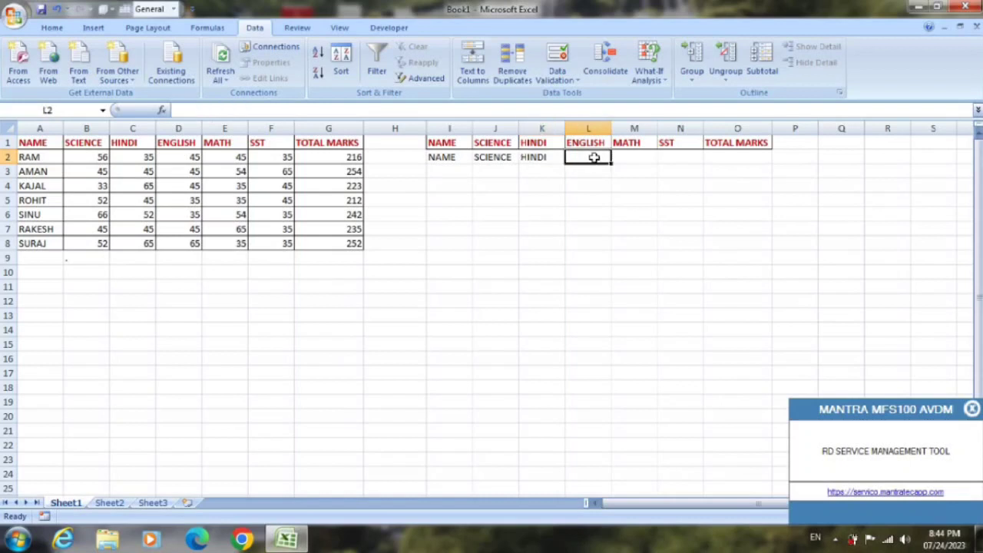
pyautogui.write('=VLO')
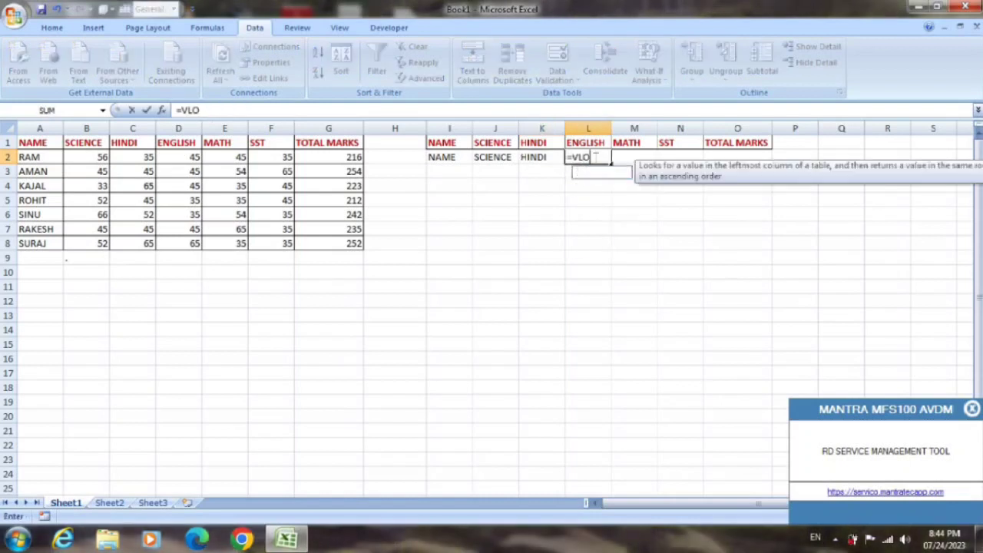
pyautogui.doubleClick(607, 174)
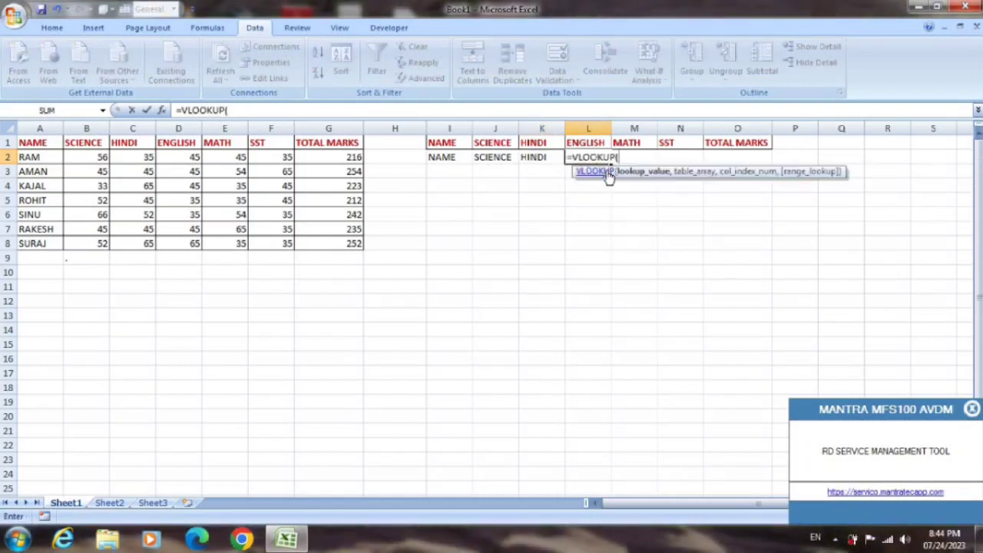
pyautogui.hotkey('ctrl', 'a')
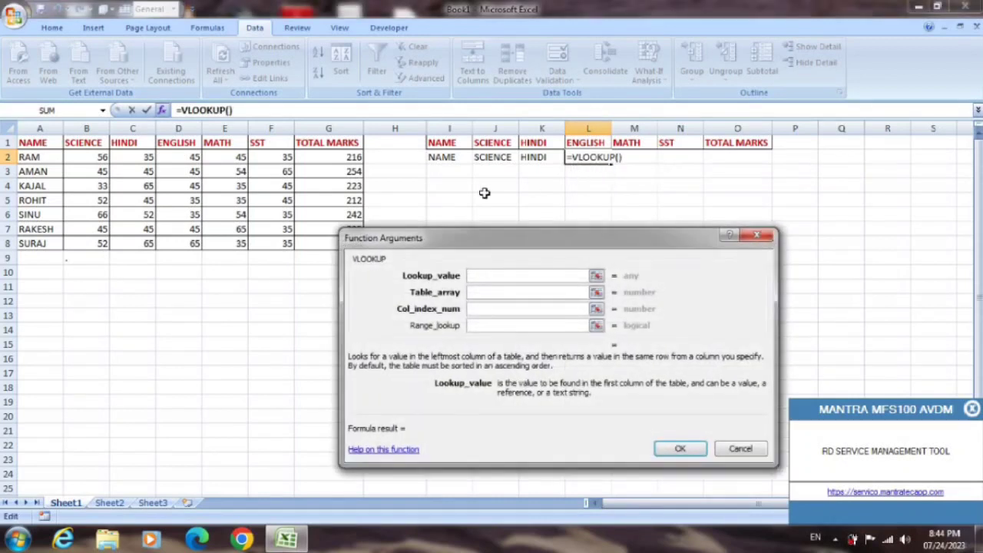
pyautogui.click(444, 143)
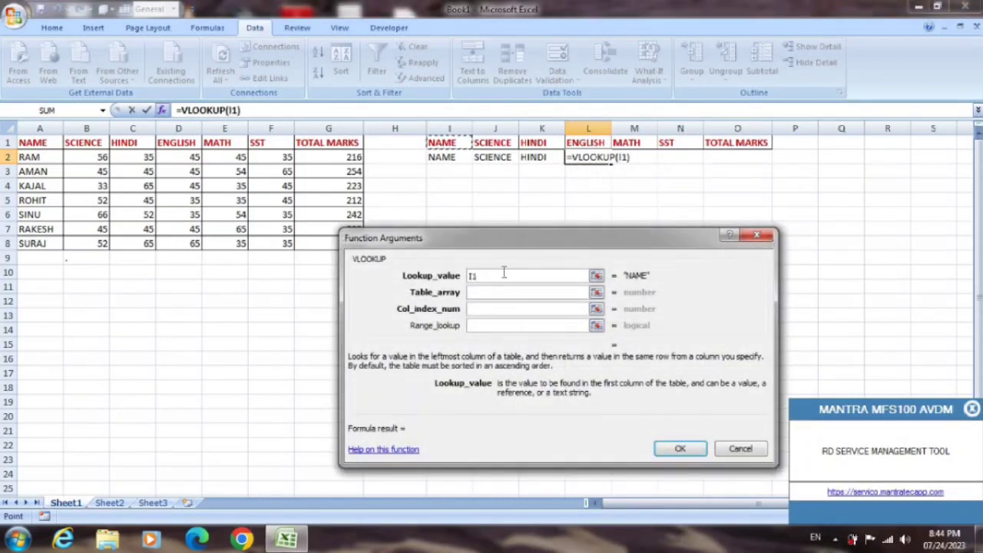
pyautogui.click(492, 293)
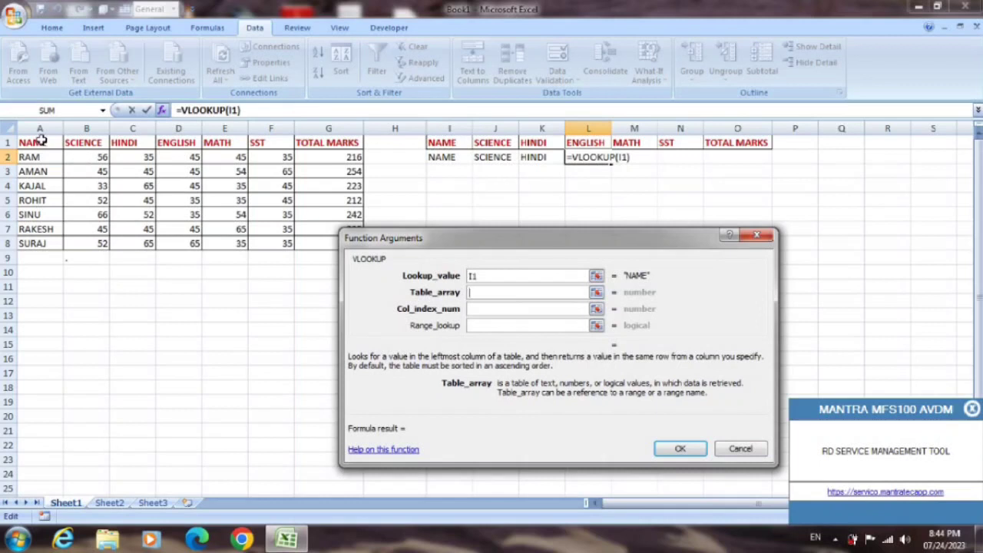
pyautogui.moveTo(46, 142); pyautogui.dragTo(330, 247)
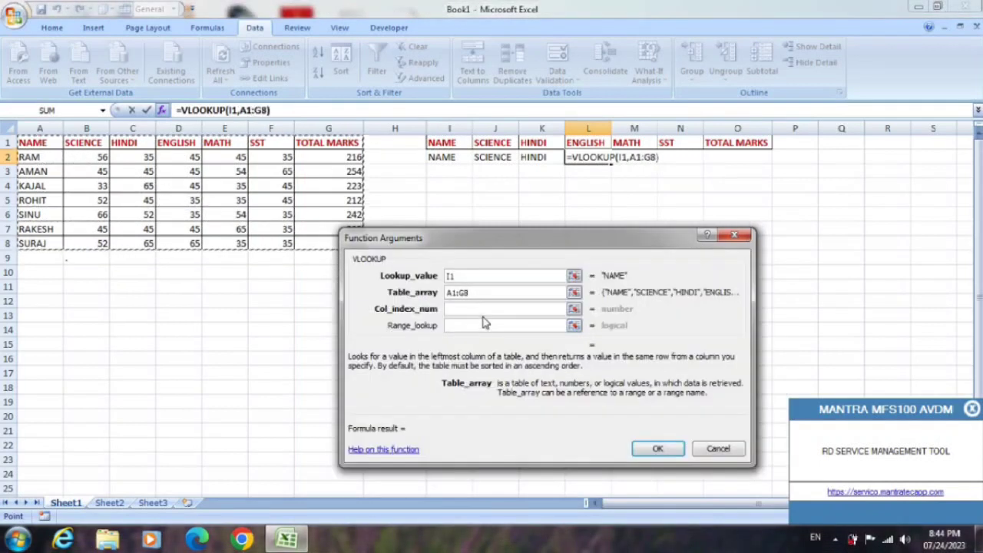
pyautogui.click(483, 308)
pyautogui.write('4')
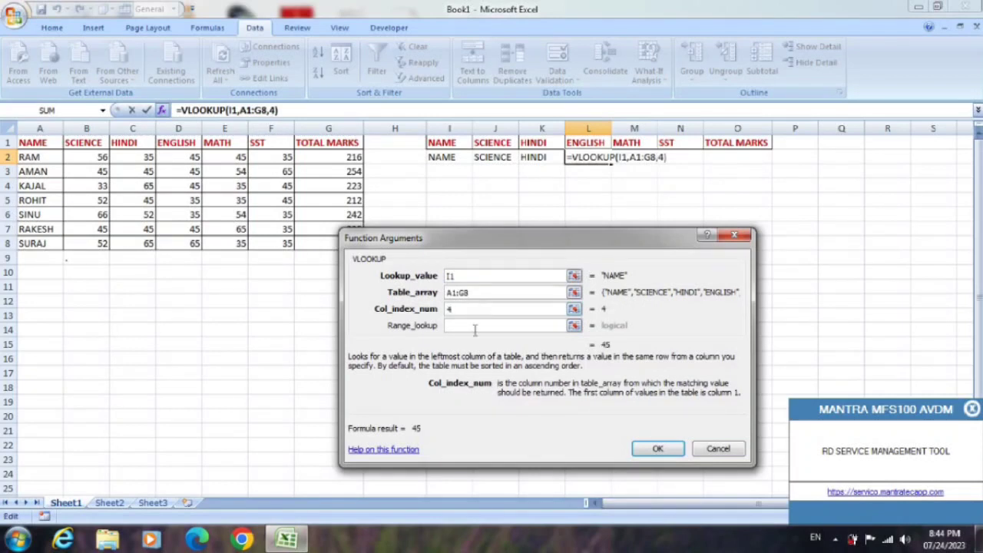
pyautogui.click(477, 327)
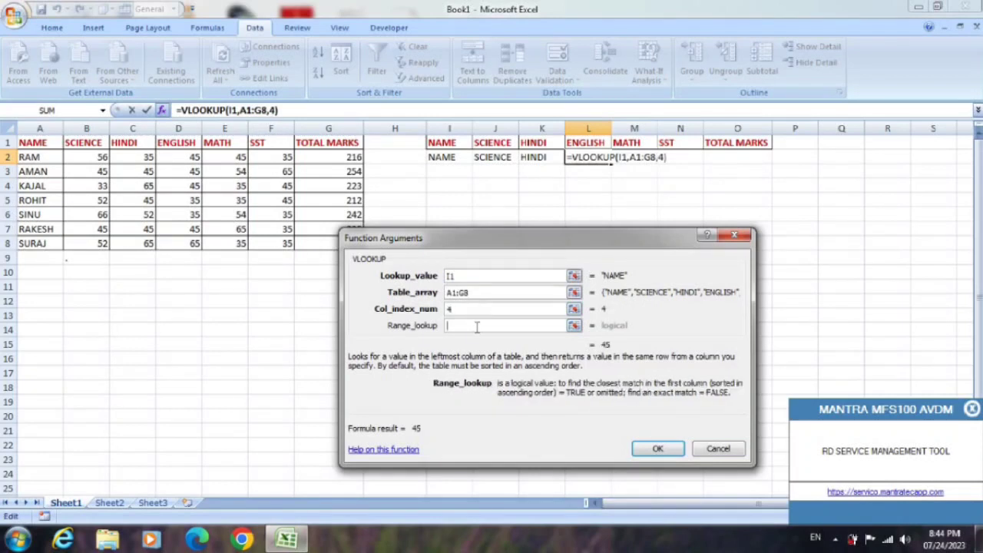
pyautogui.write('0')
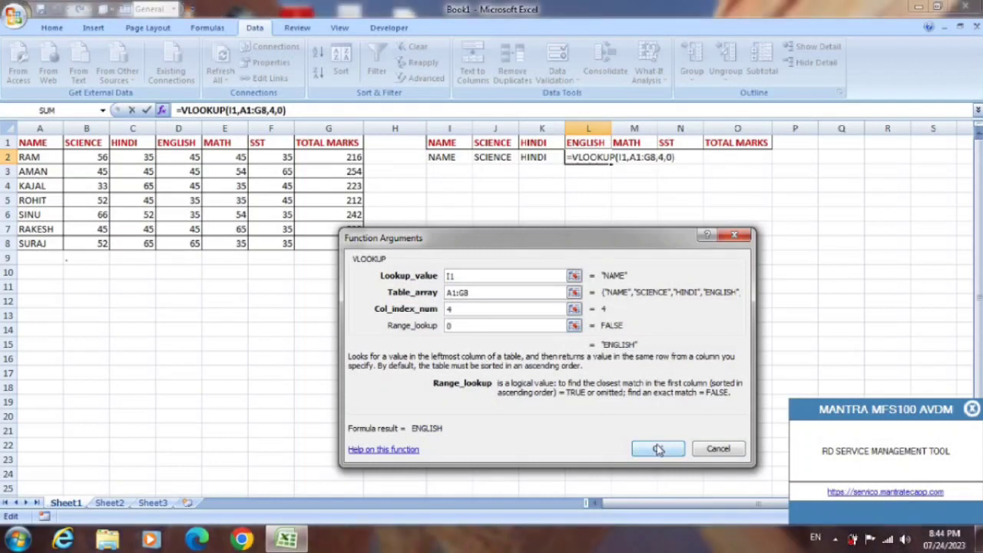
pyautogui.click(658, 450)
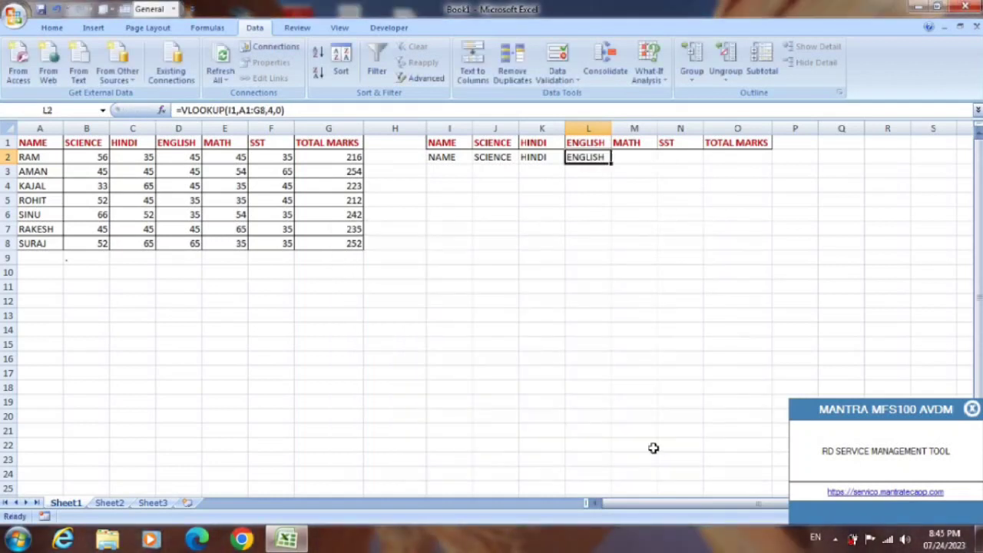
pyautogui.click(633, 159)
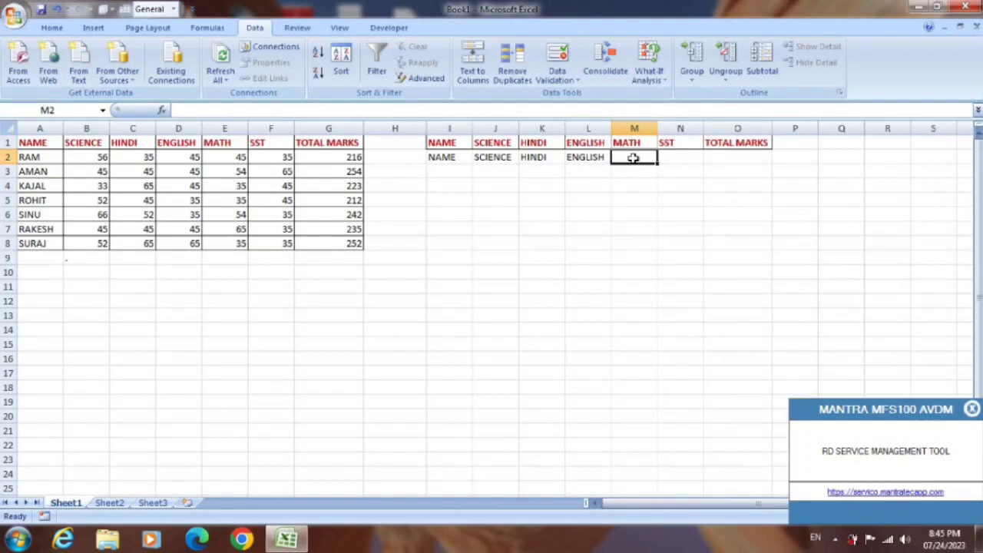
# - Clear the #NAME? error in M2 and restart it as a VLOOKUP formula
pyautogui.write('=V')
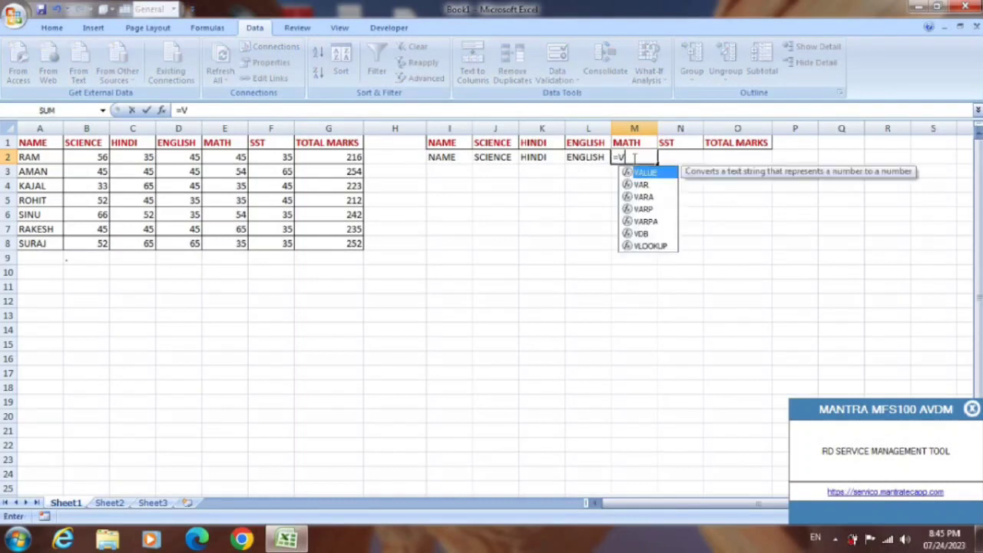
pyautogui.write('L')
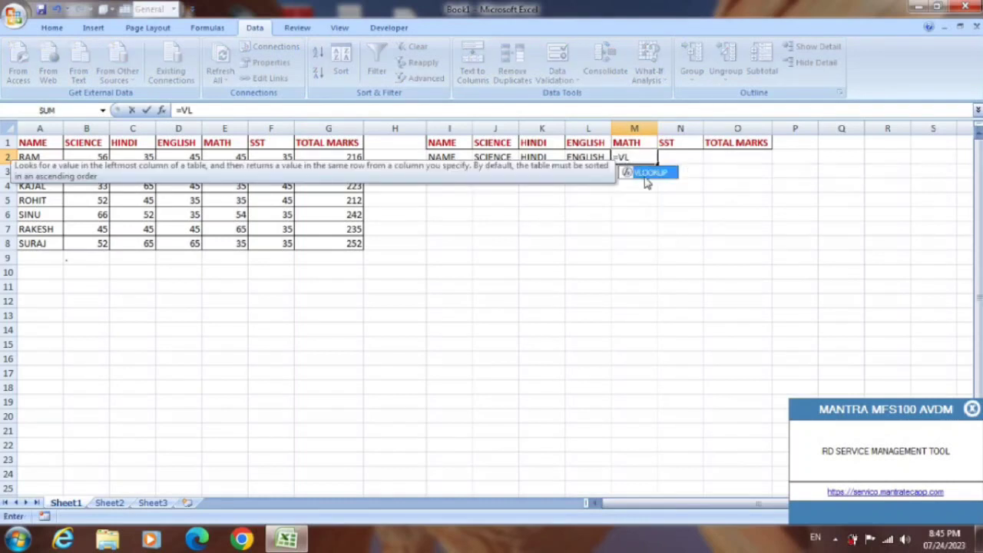
pyautogui.click(645, 183)
pyautogui.click(642, 156)
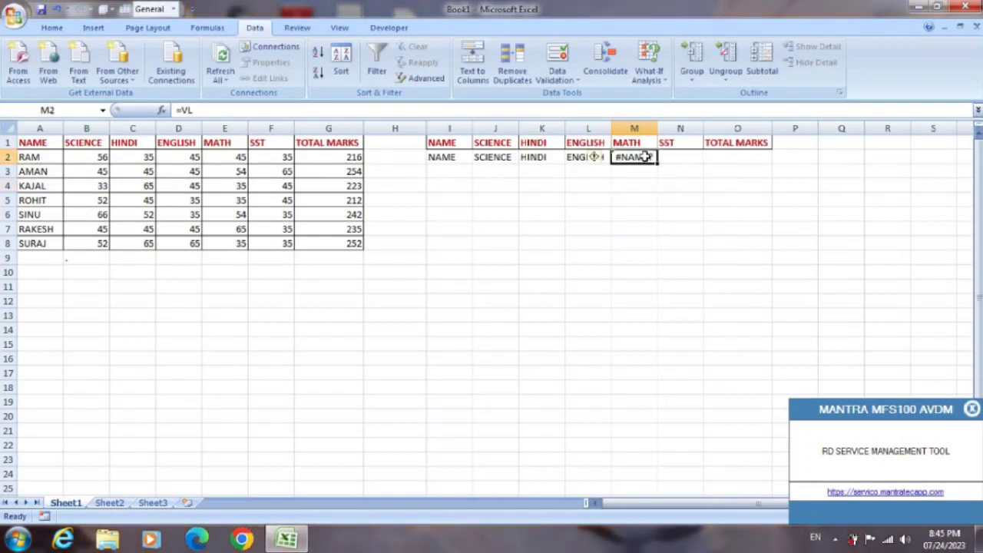
pyautogui.press('BackSpace')
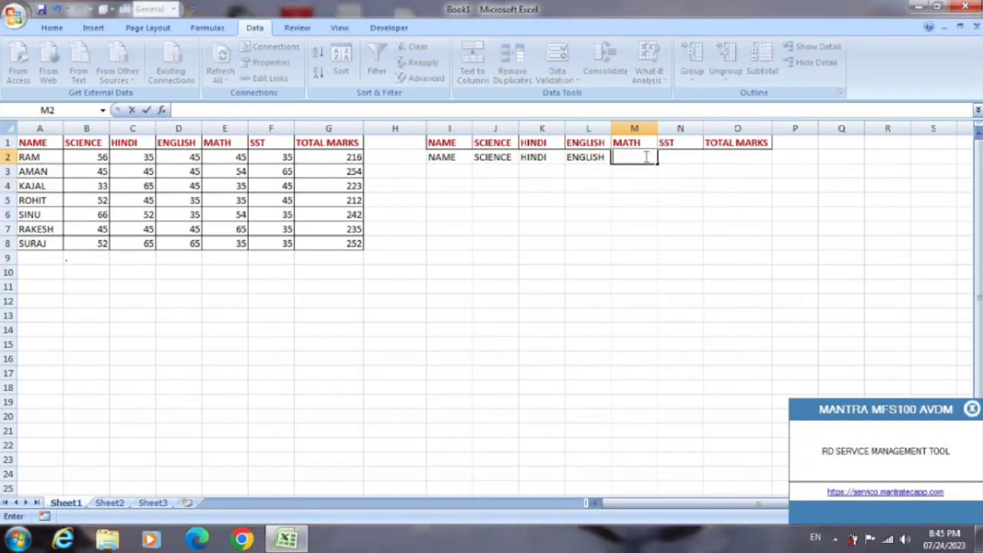
pyautogui.write('=VLO')
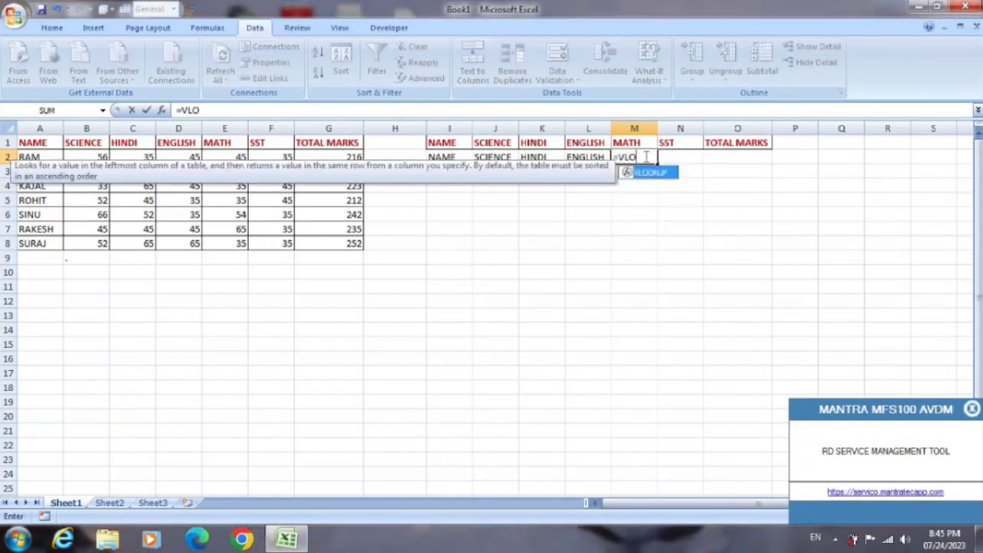
pyautogui.doubleClick(652, 173)
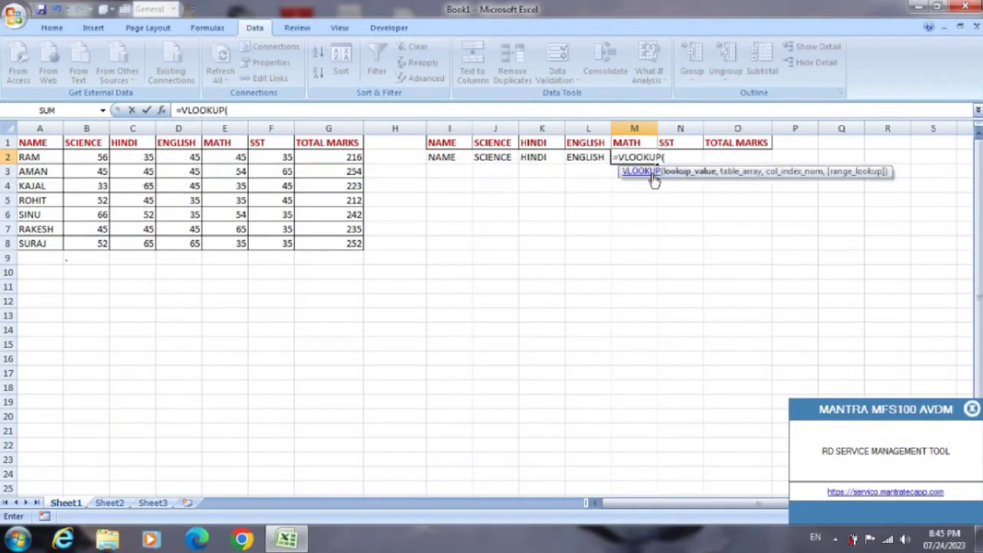
# - Fill in lookup value I1, table A1:G8, column 5 and exact match 0
pyautogui.hotkey('ctrl', 'a')
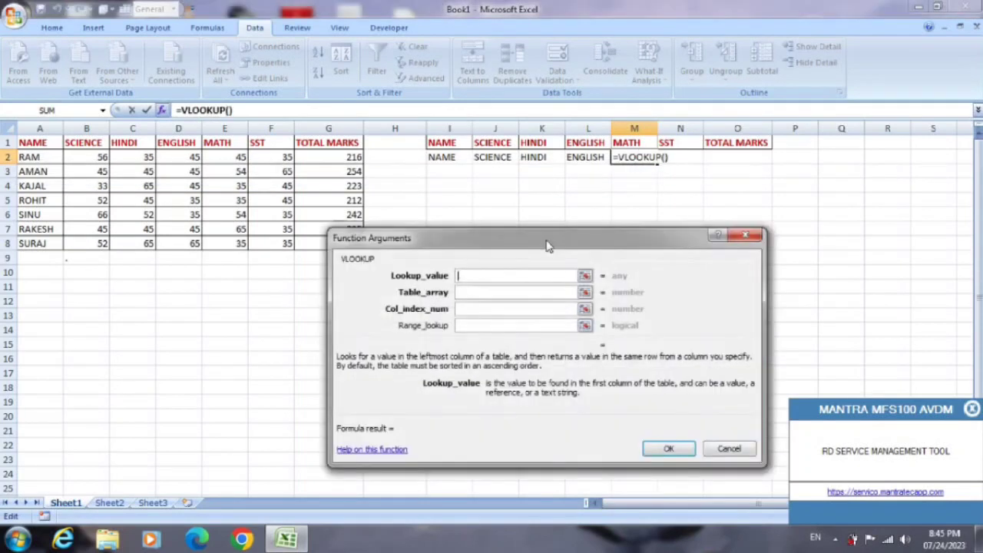
pyautogui.click(448, 143)
pyautogui.click(483, 291)
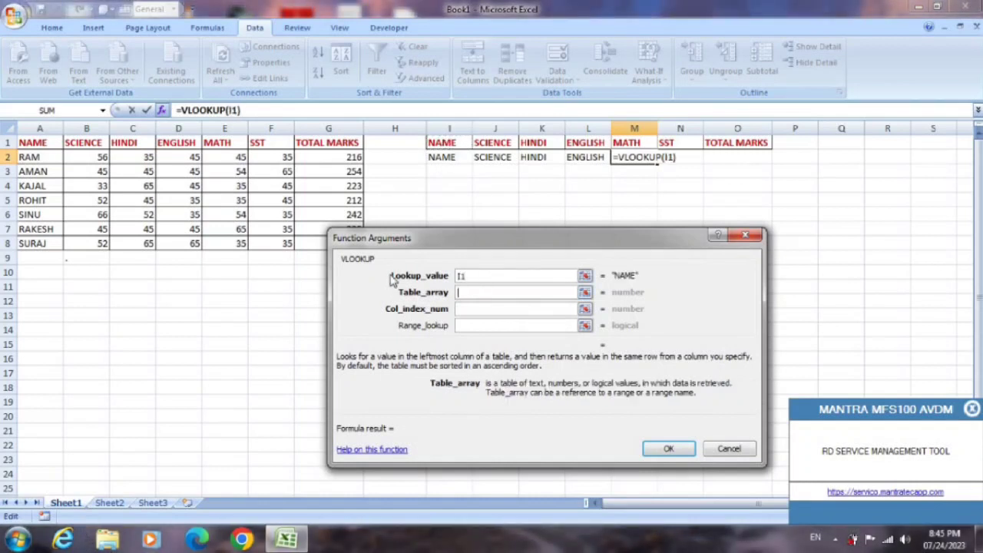
pyautogui.moveTo(34, 143); pyautogui.dragTo(324, 245)
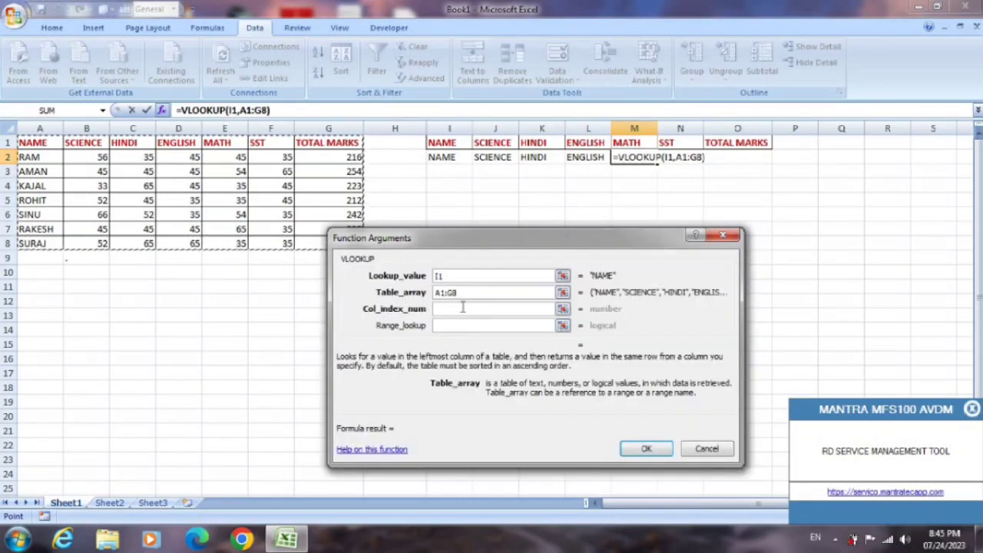
pyautogui.click(462, 307)
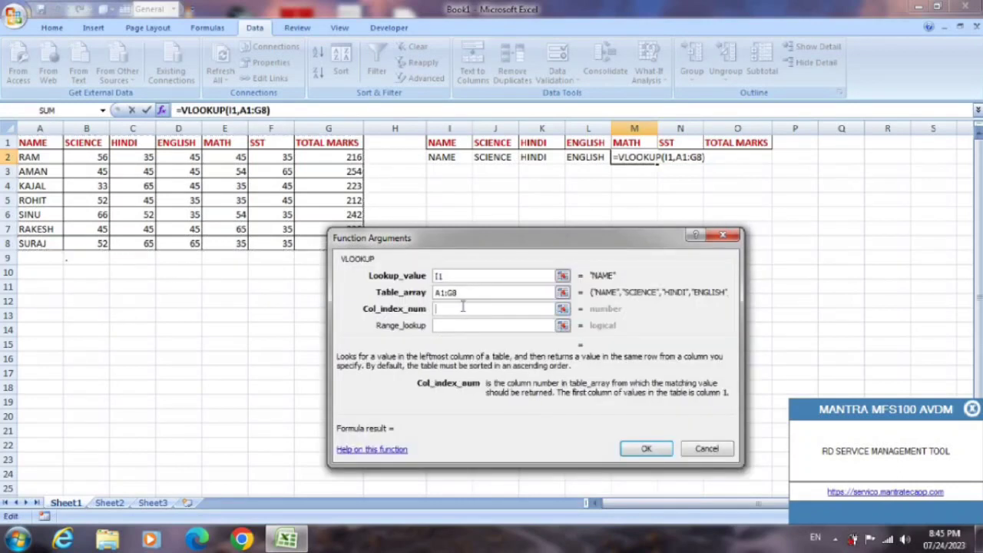
pyautogui.write('5')
pyautogui.click(453, 326)
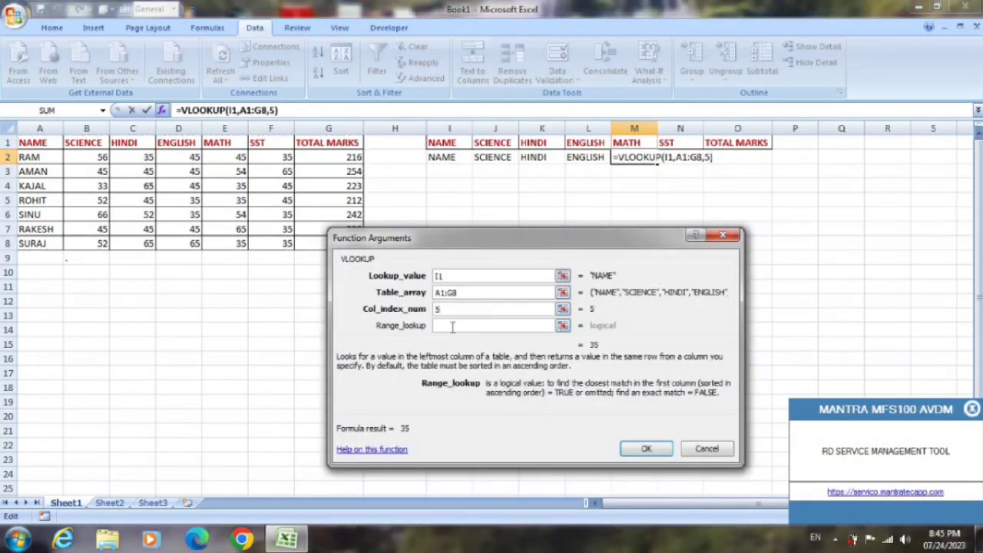
pyautogui.write('0')
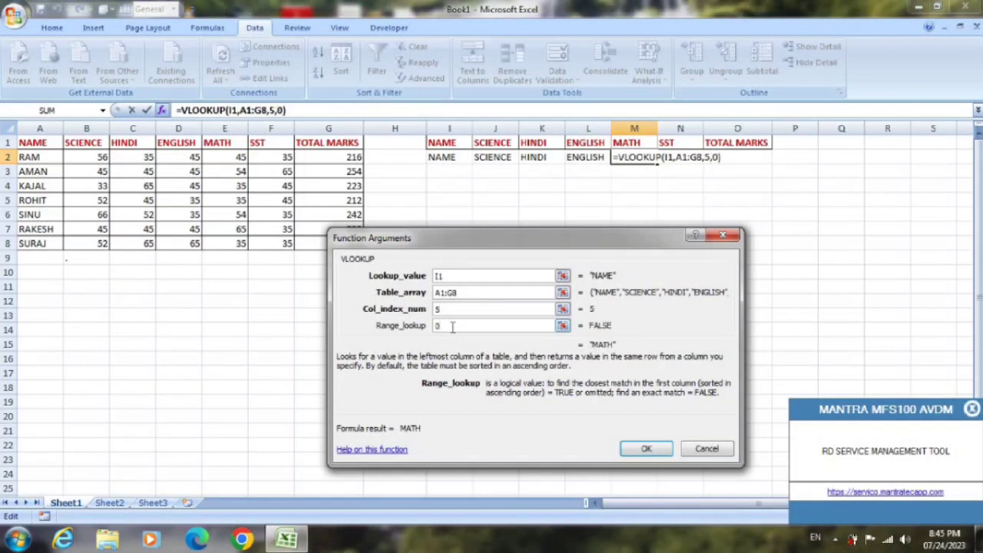
pyautogui.click(649, 448)
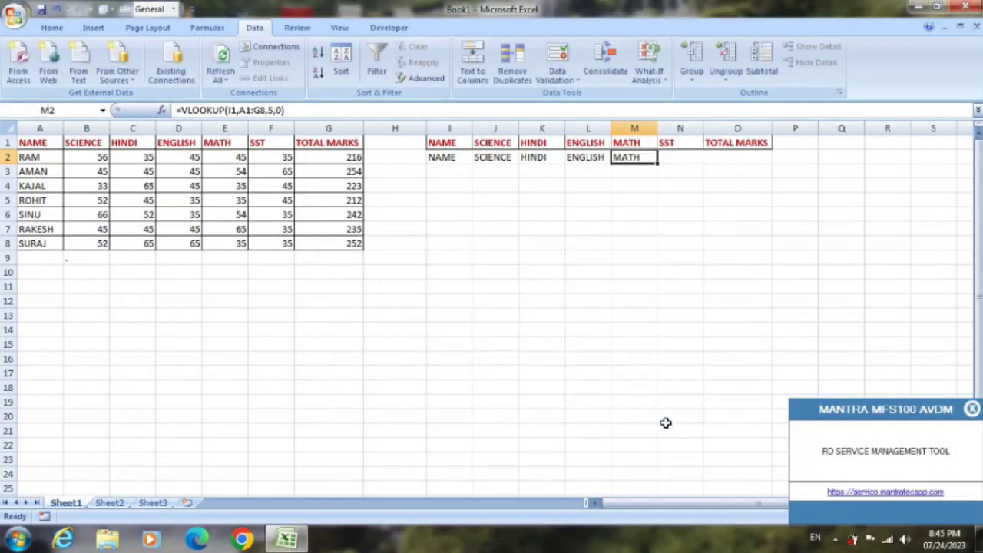
# - In N2, enter =VLOOKUP(I1,A1:G8,6,0) through Function Arguments, returning SST
pyautogui.click(680, 165)
pyautogui.write('=')
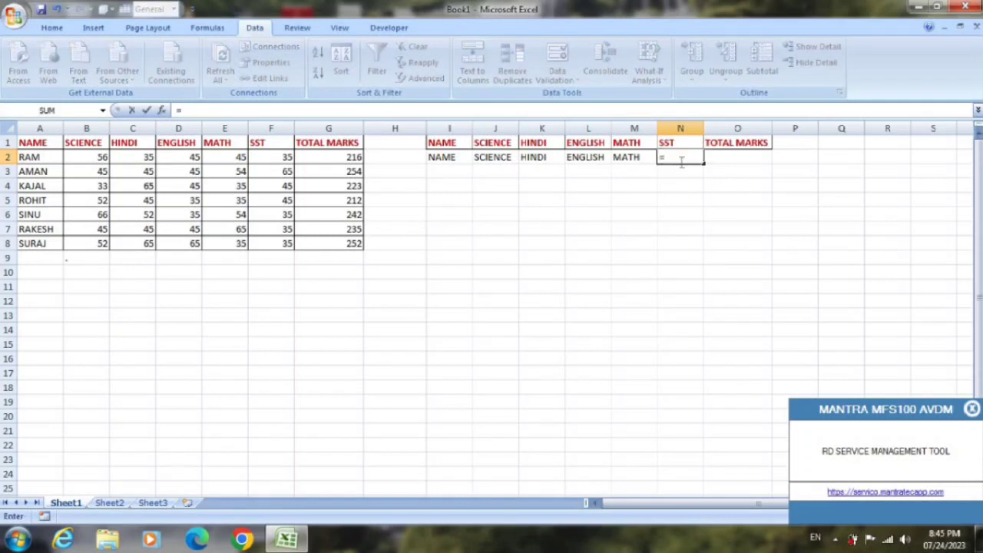
pyautogui.write('VLO')
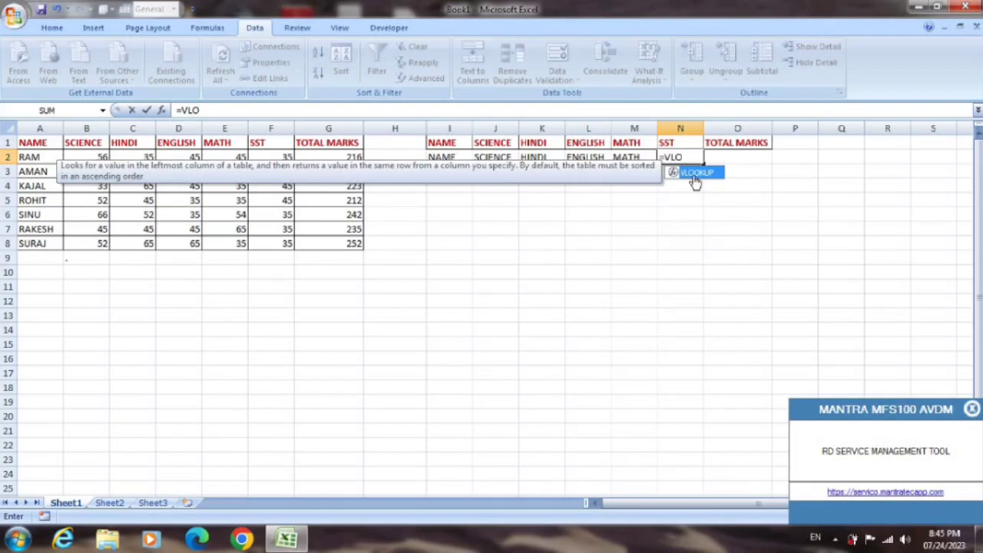
pyautogui.doubleClick(695, 176)
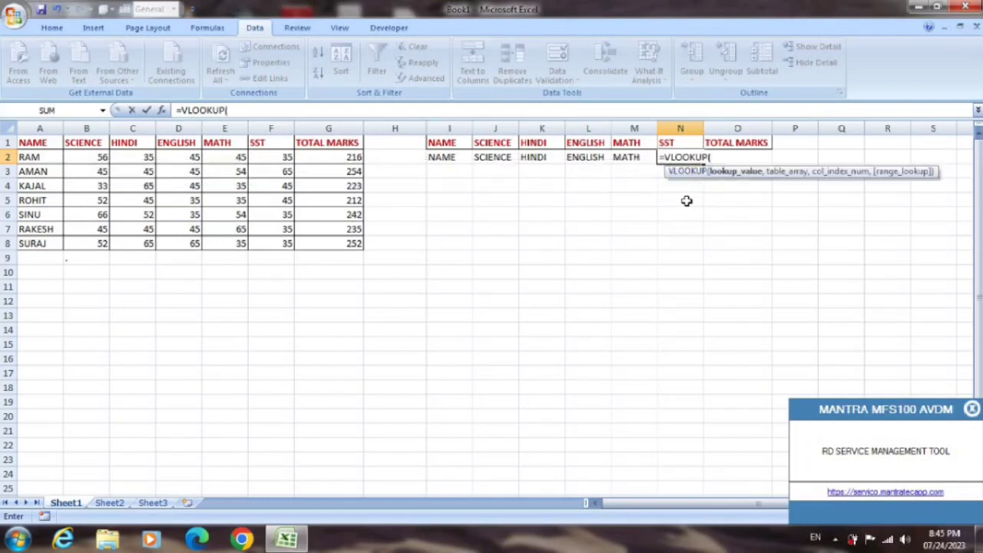
pyautogui.hotkey('ctrl', 'a')
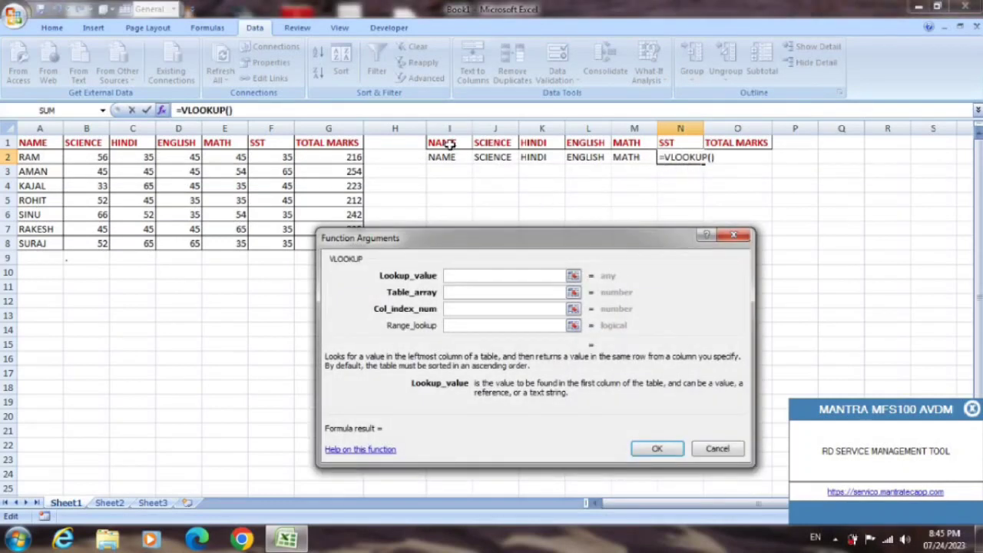
pyautogui.click(451, 144)
pyautogui.click(470, 293)
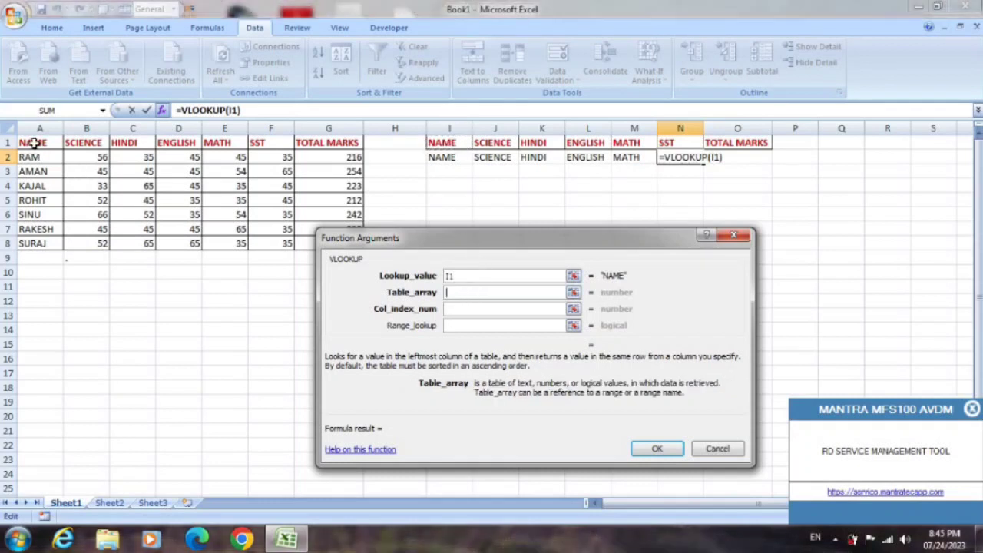
pyautogui.moveTo(35, 144); pyautogui.dragTo(324, 243)
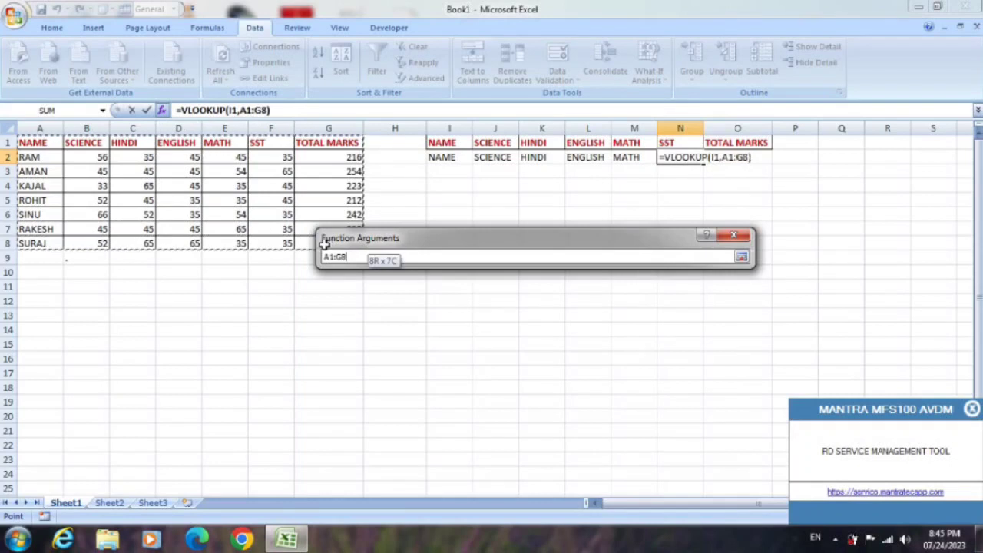
pyautogui.click(447, 309)
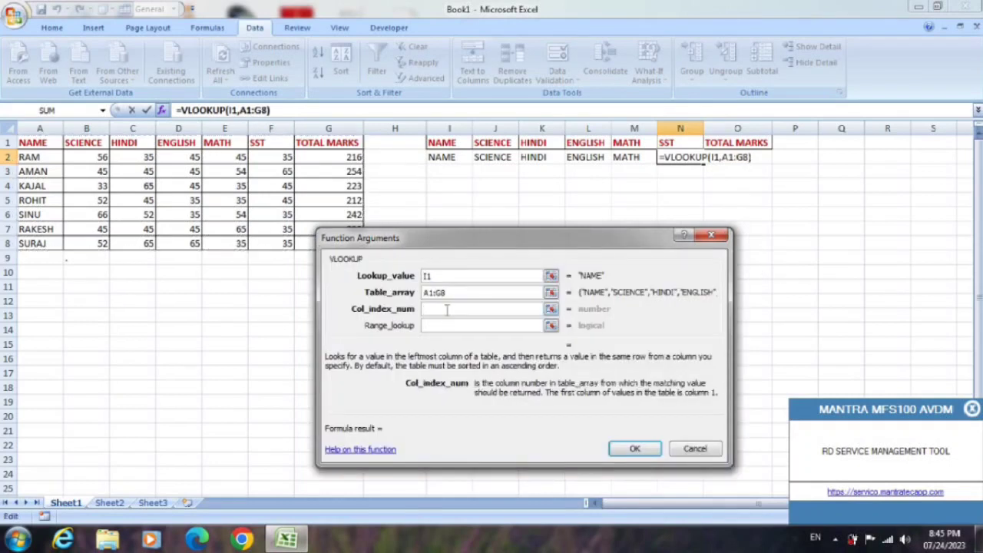
pyautogui.write('6')
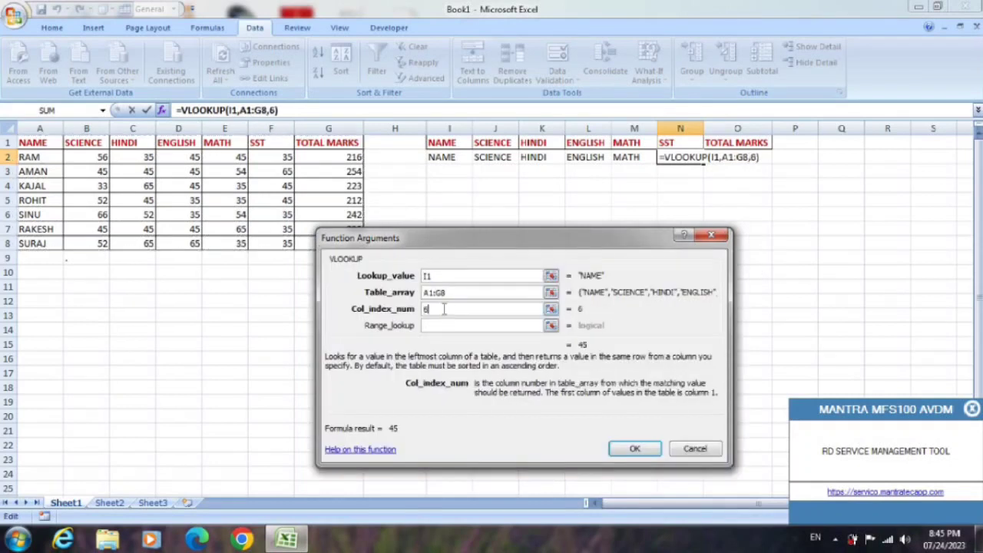
pyautogui.click(434, 326)
pyautogui.write('0')
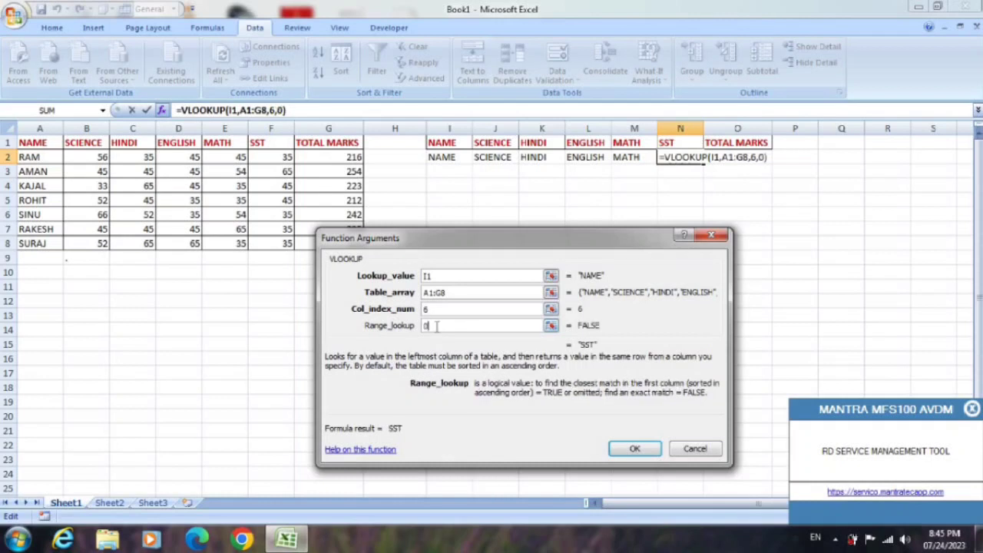
pyautogui.click(637, 451)
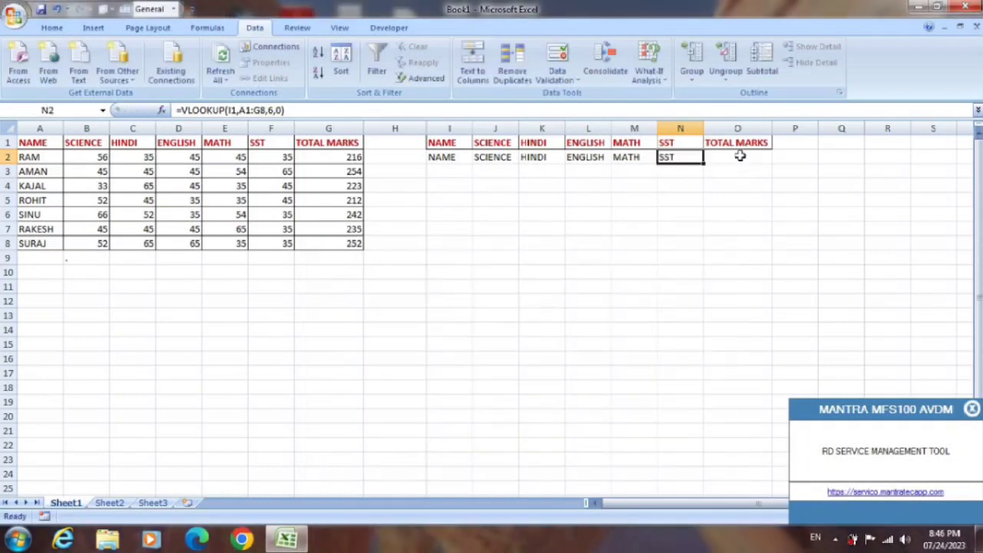
# - Start a VLOOKUP formula in O2 from the =VLO autocomplete
pyautogui.click(728, 156)
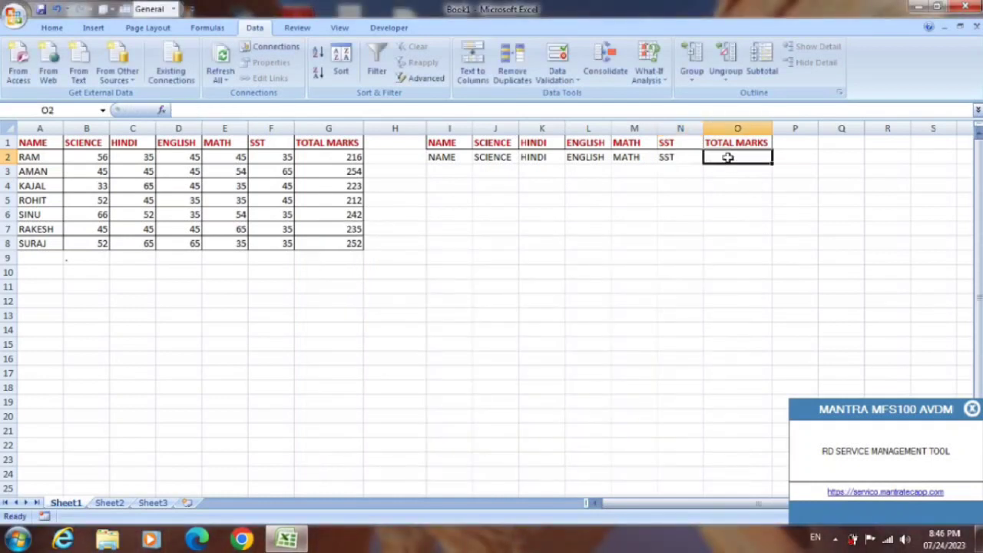
pyautogui.write('=V')
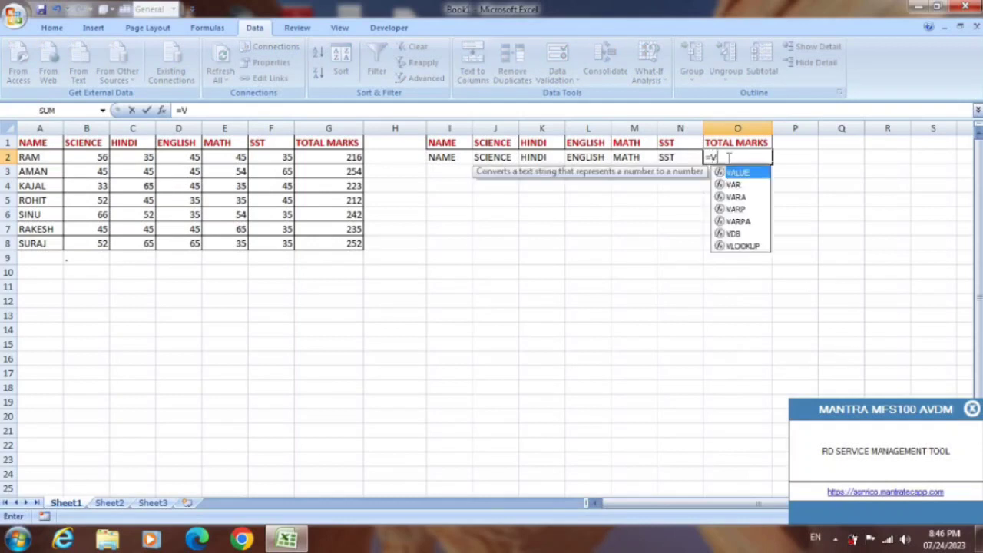
pyautogui.write('LO')
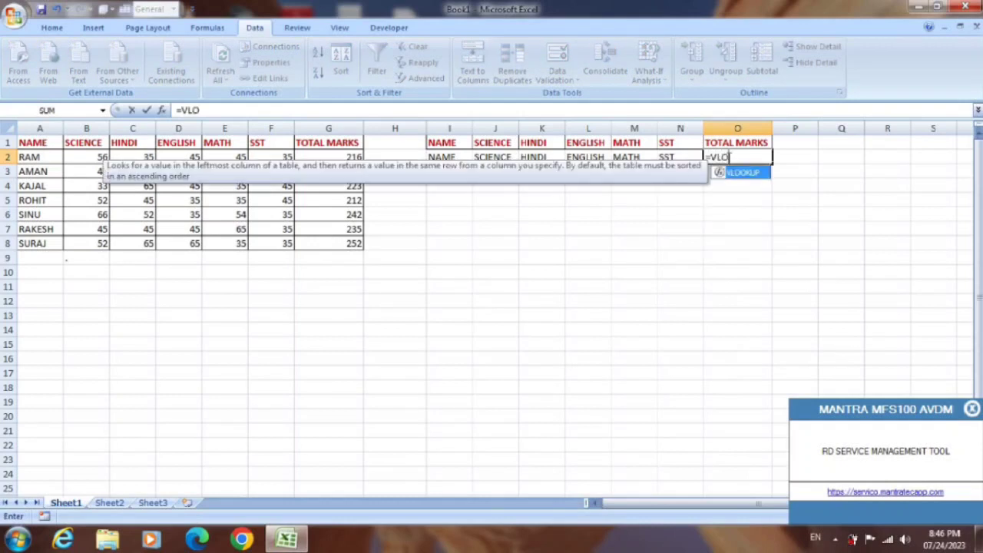
pyautogui.doubleClick(735, 176)
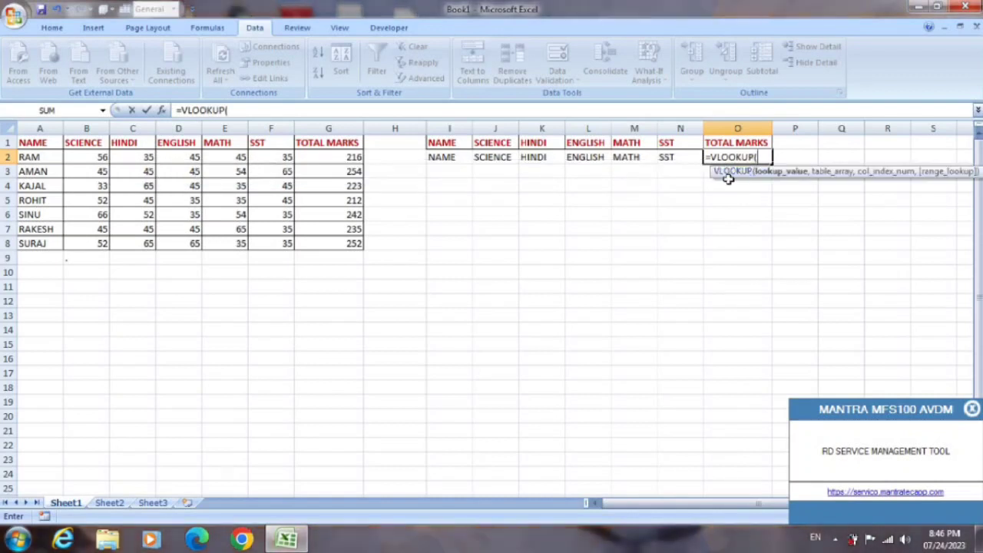
pyautogui.hotkey('ctrl', 'a')
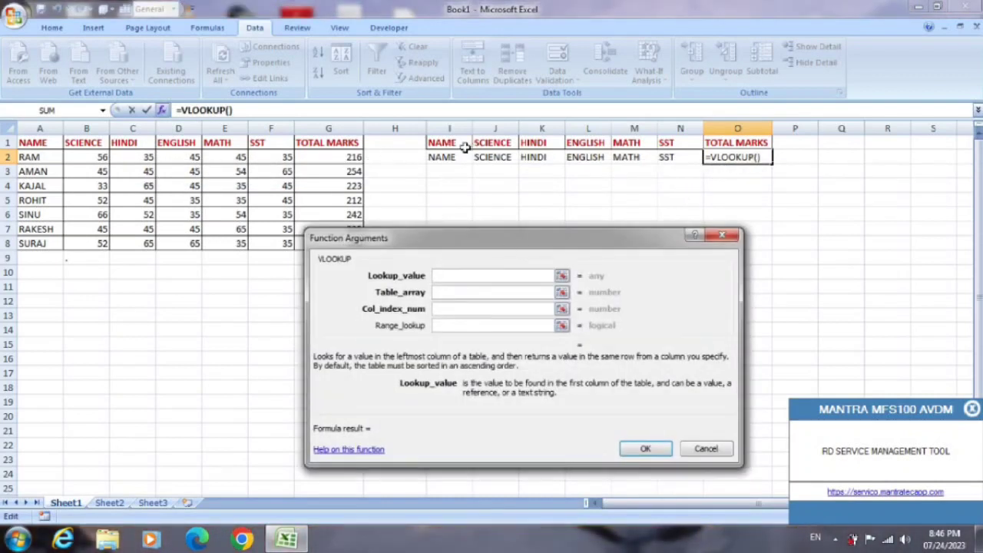
# - Set lookup value I1, table A1:G8, column 7 and exact match 0
pyautogui.click(461, 146)
pyautogui.click(457, 292)
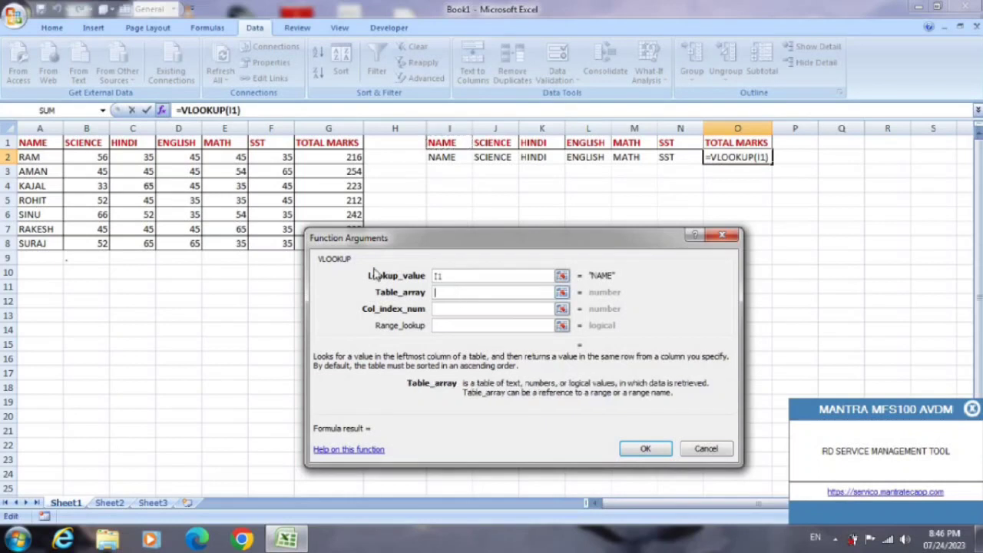
pyautogui.moveTo(23, 142); pyautogui.dragTo(328, 242)
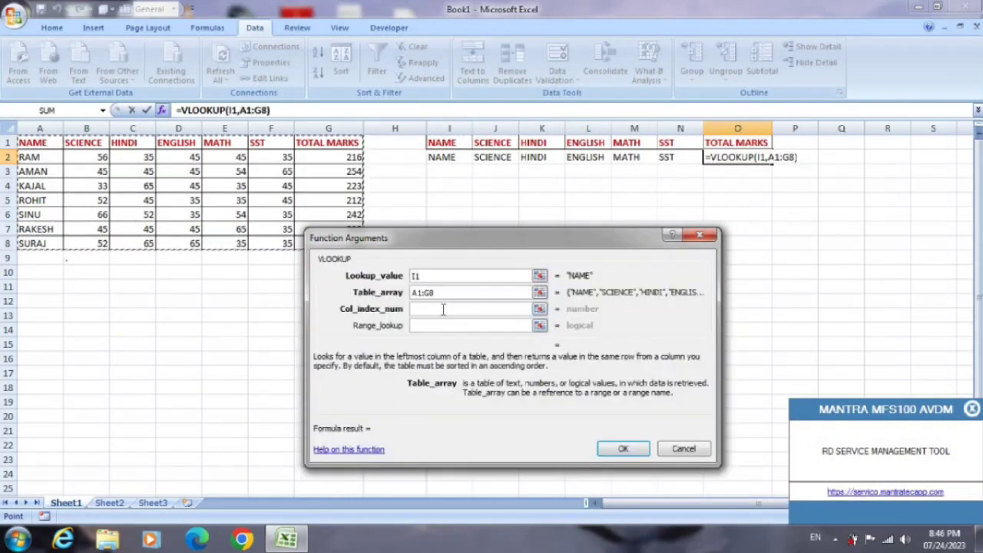
pyautogui.click(444, 309)
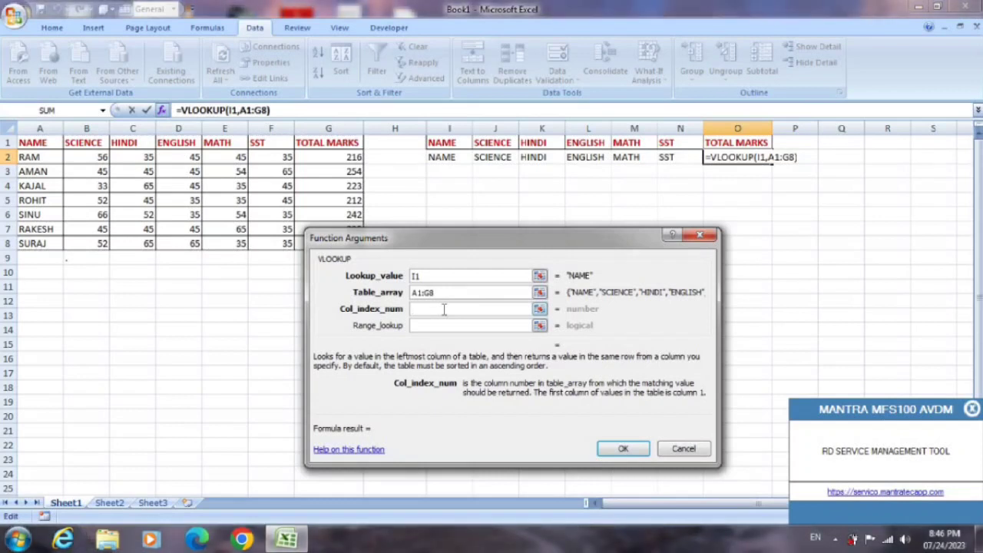
pyautogui.write('7')
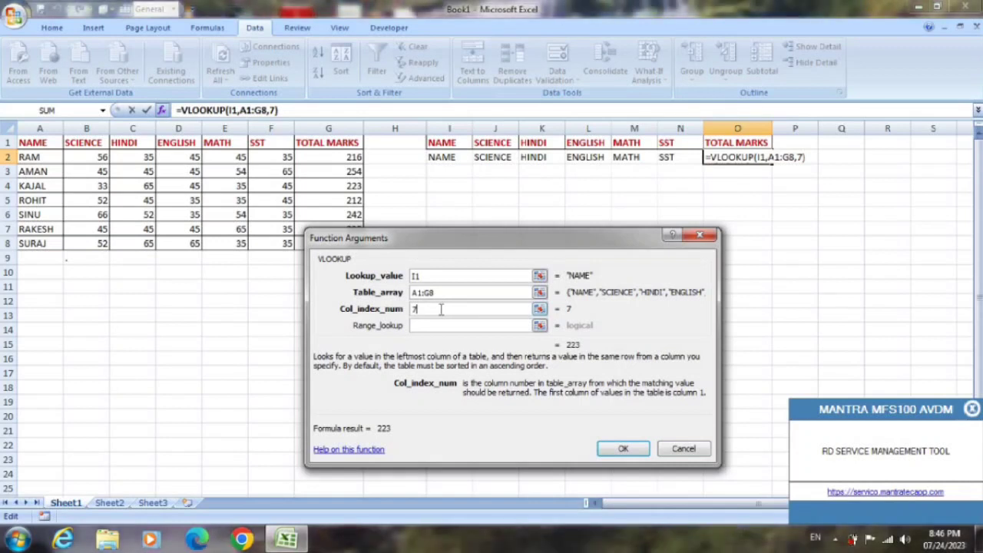
pyautogui.click(442, 326)
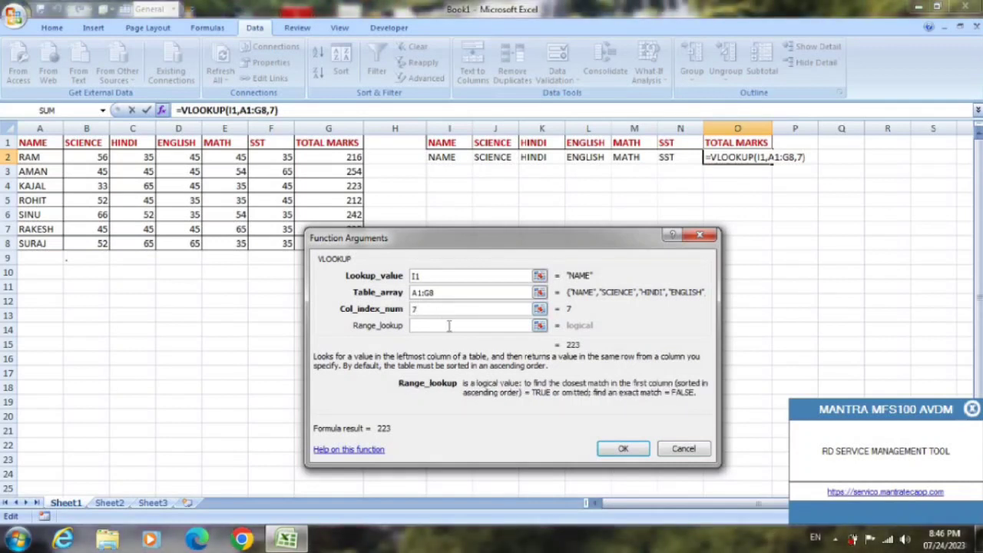
pyautogui.write('0')
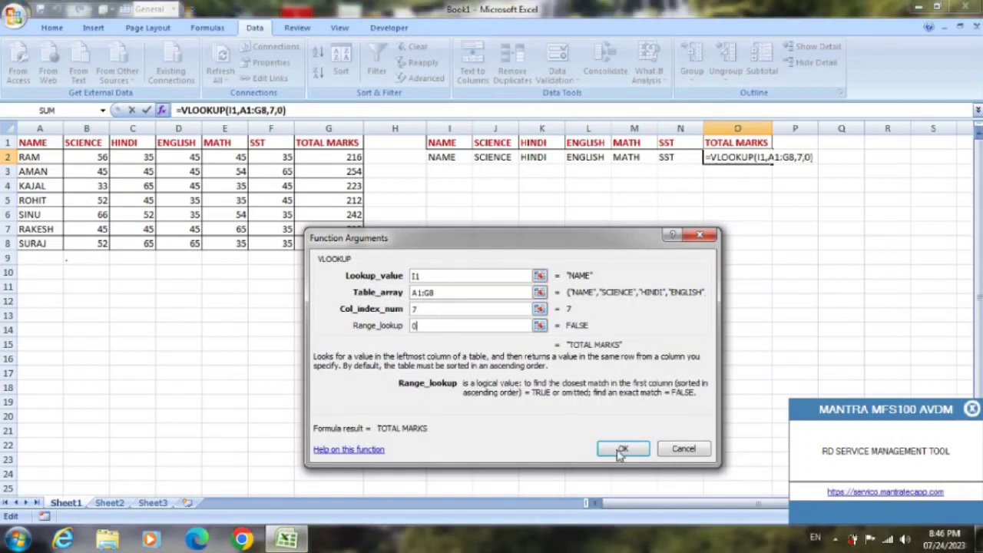
pyautogui.click(620, 446)
pyautogui.click(761, 335)
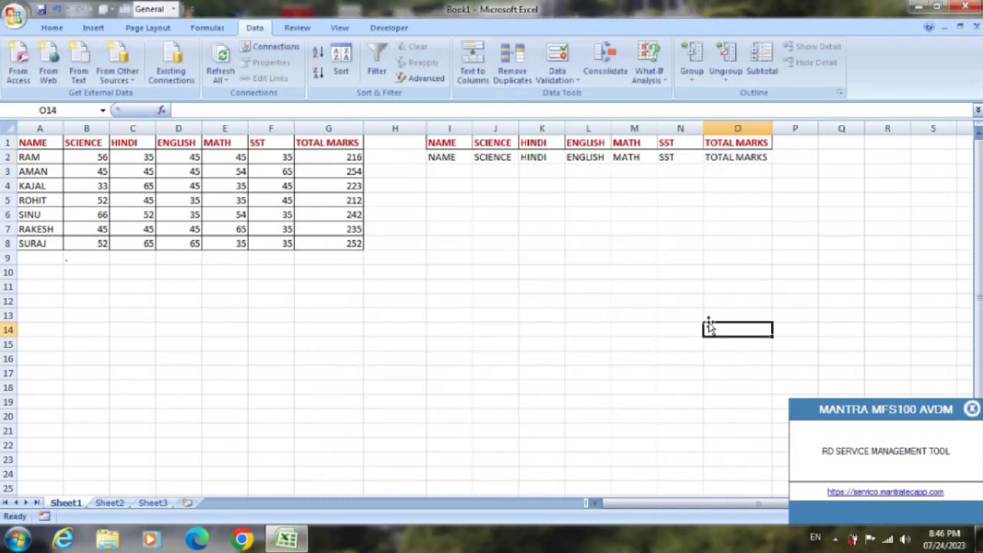
# - Pick RAM and then AMAN from the I1 dropdown to test the marks lookup
pyautogui.click(449, 145)
pyautogui.click(478, 143)
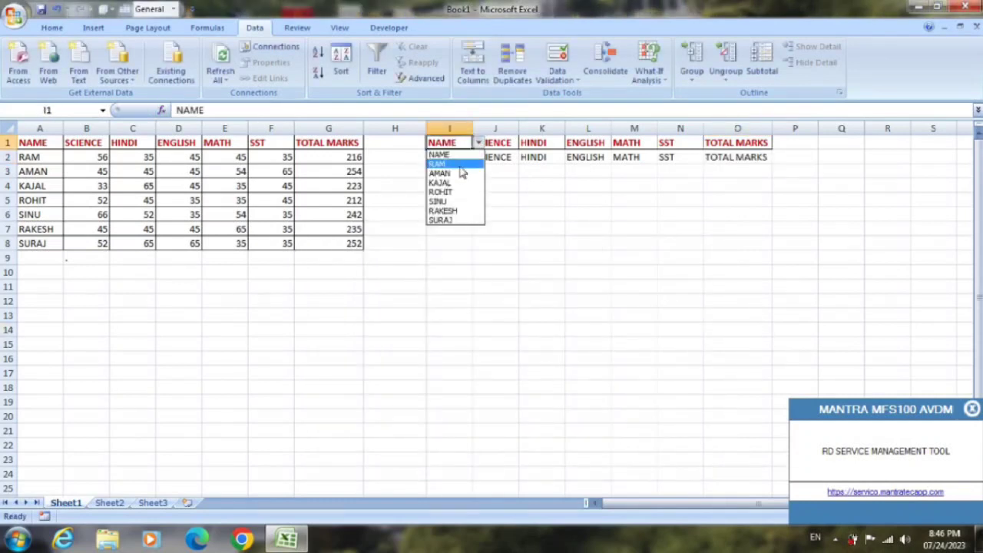
pyautogui.click(437, 163)
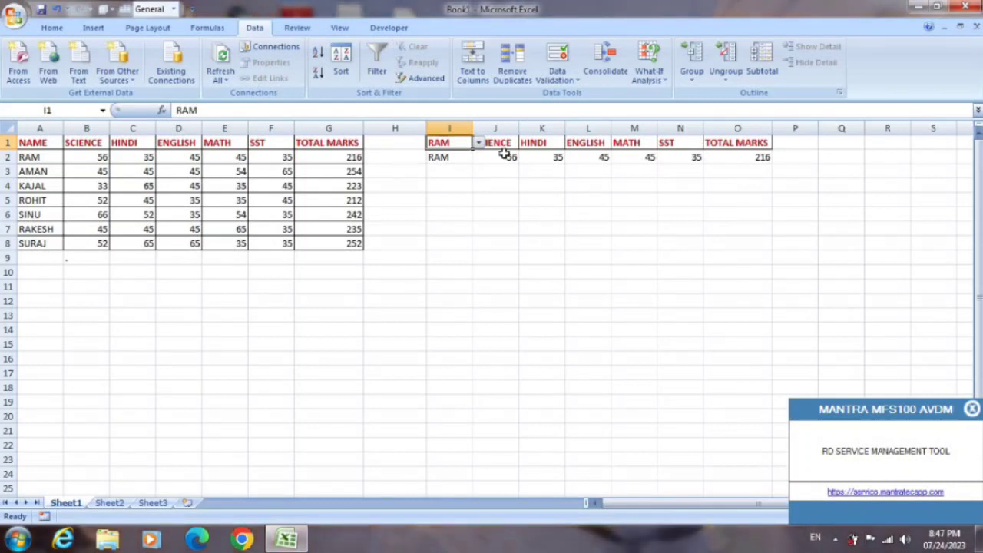
pyautogui.click(479, 144)
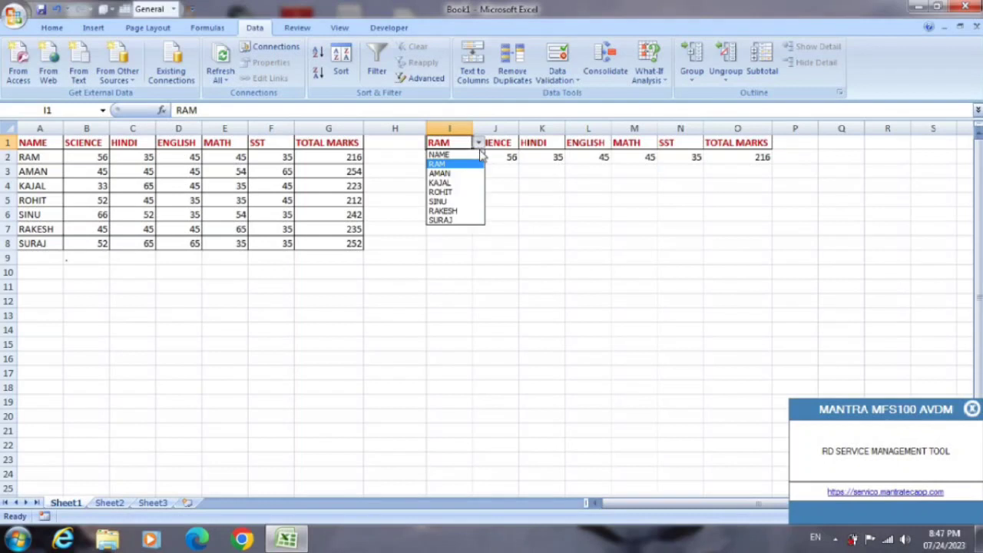
pyautogui.click(439, 174)
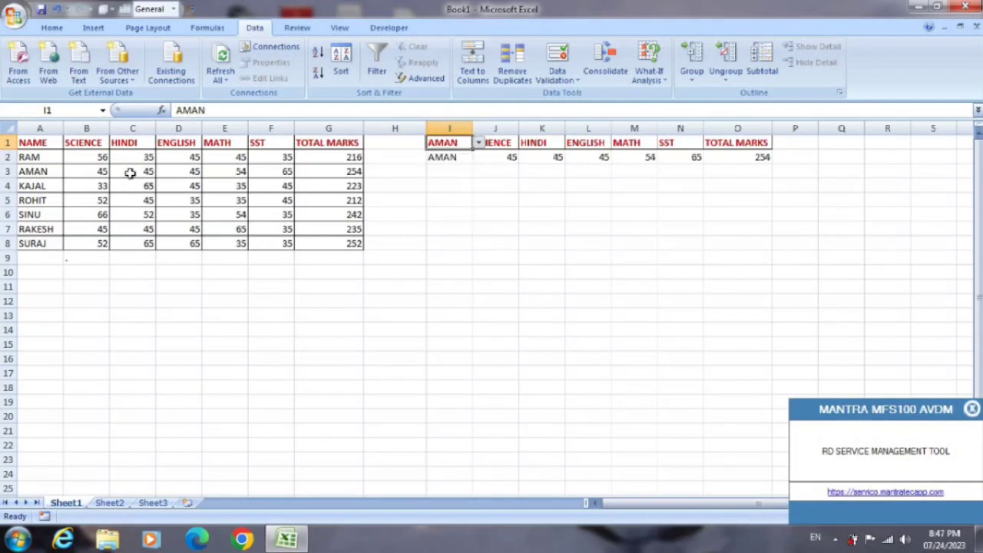
# - Retype RAM directly in I1 so row 2 shows marks totalling 216
pyautogui.doubleClick(459, 142)
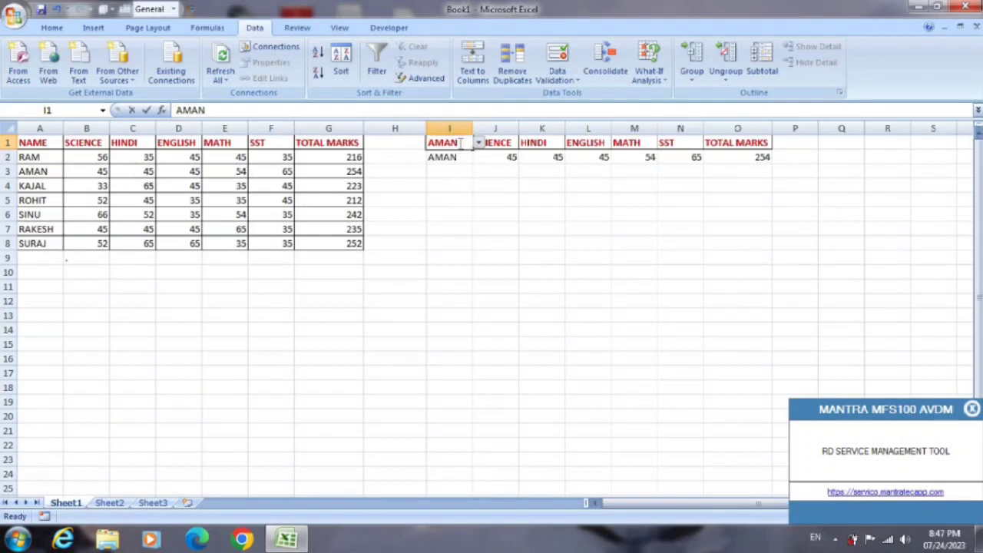
pyautogui.press('BackSpace')
pyautogui.press('BackSpace')
pyautogui.press('BackSpace')
pyautogui.press('BackSpace')
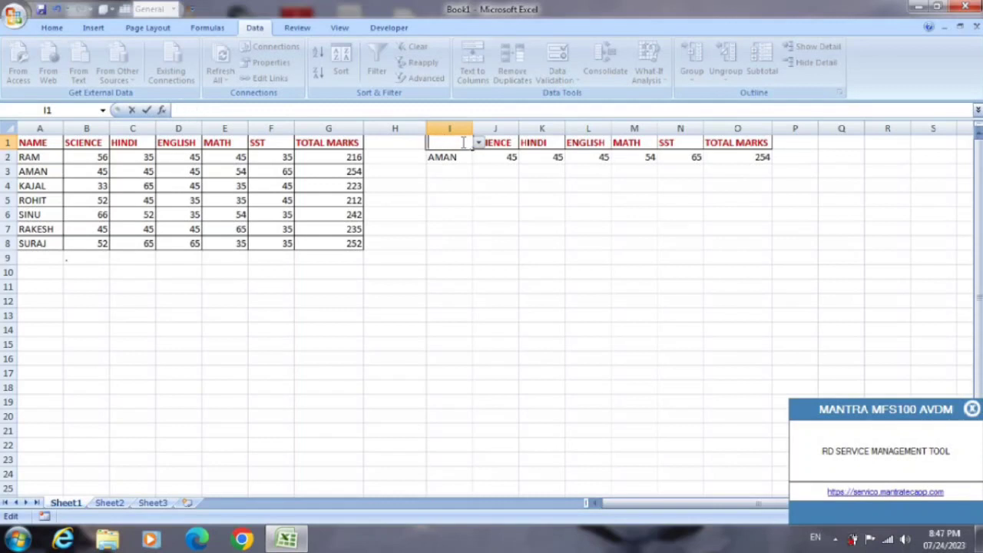
pyautogui.write('RA')
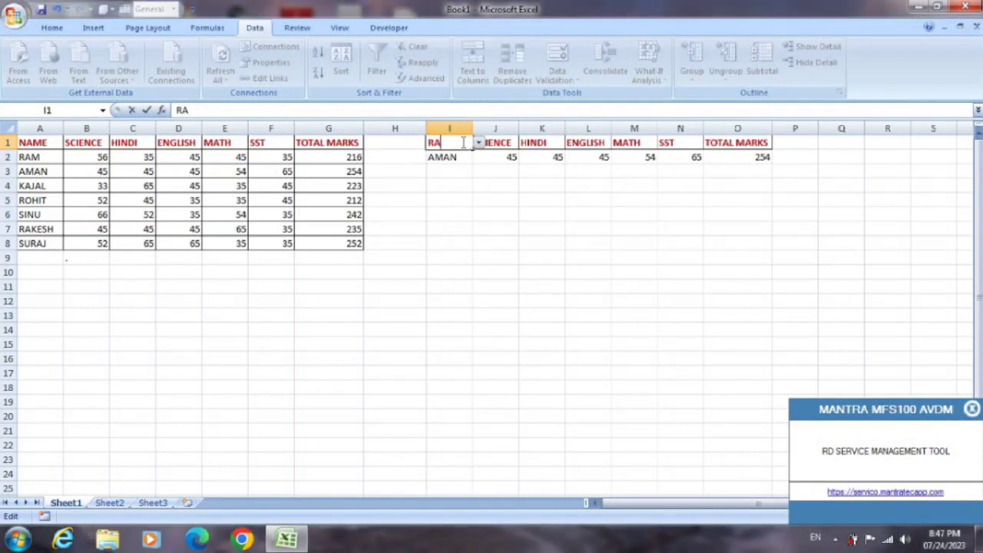
pyautogui.write('M')
pyautogui.press('Return')
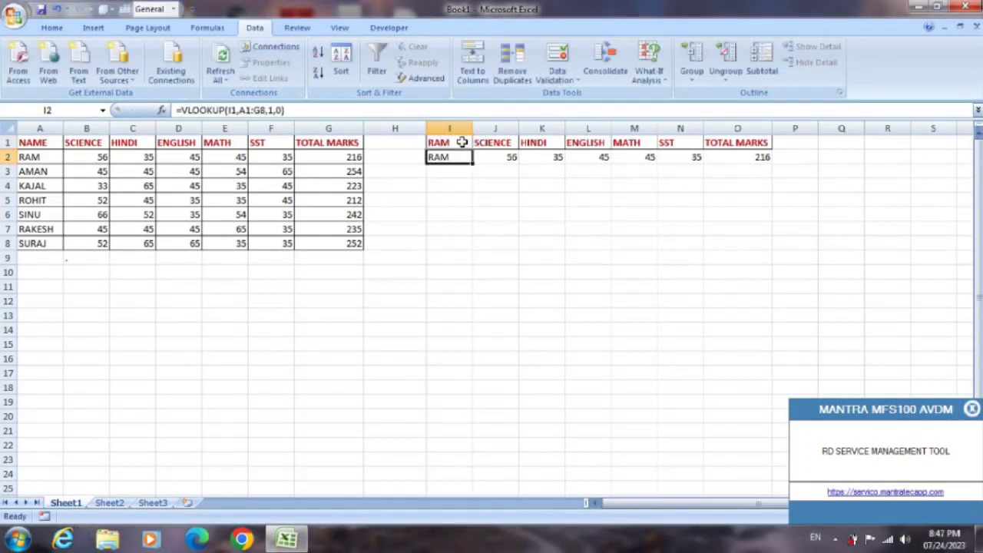